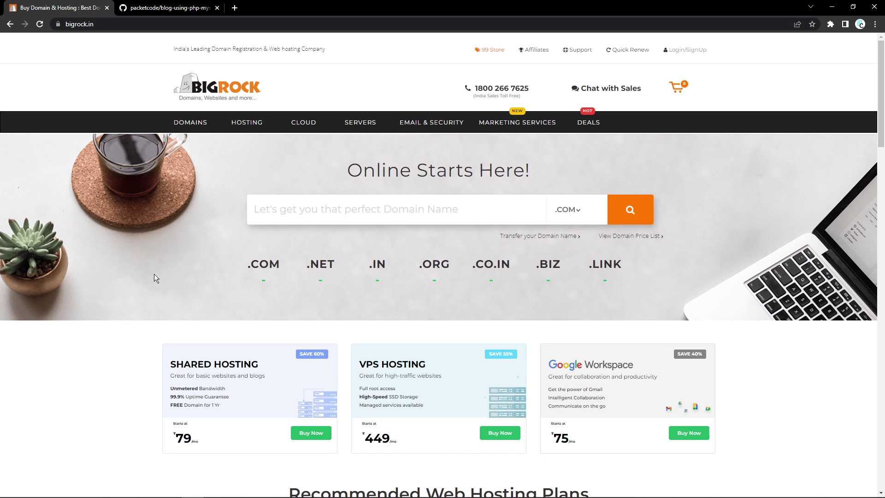
Step: Browse the bigrock.in domain and hosting offers, then go to the CLOUD hosting page
scroll(155, 275, "down", 3)
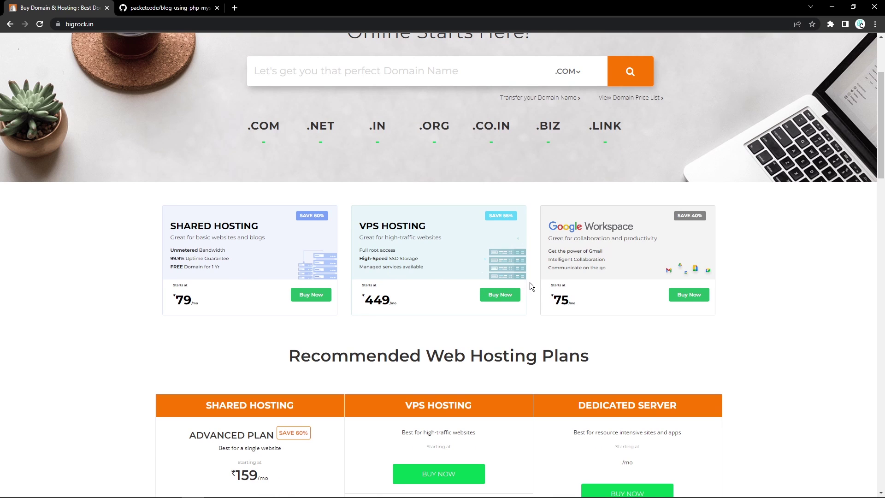
scroll(530, 282, "up", 3)
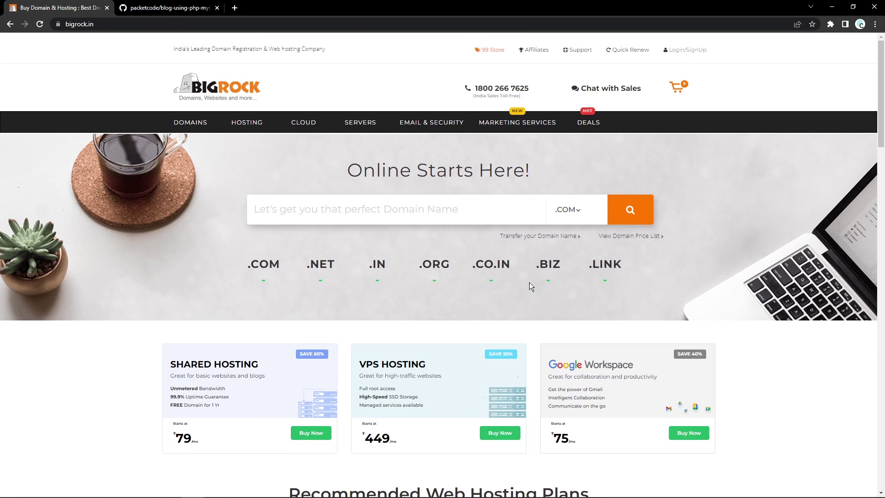
left_click(303, 126)
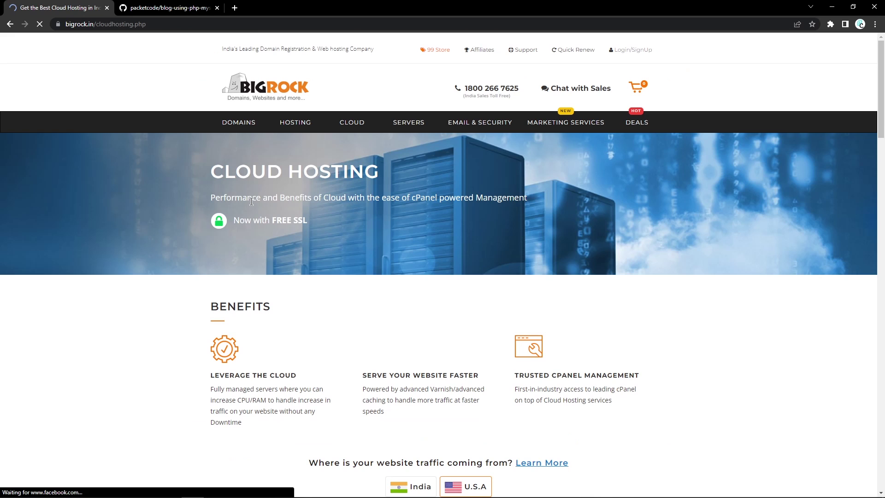
Step: Look over the Starter, Advanced and Business SSD plan cards, then go back home
scroll(250, 206, "down", 7)
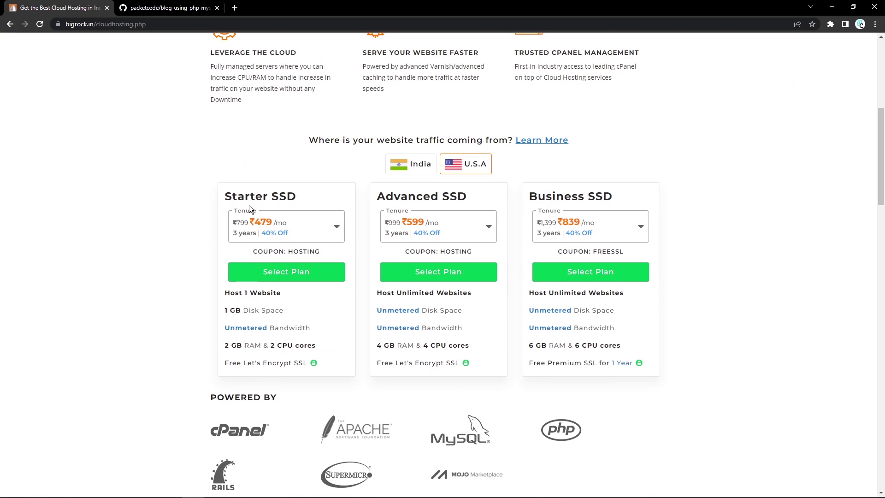
left_click(10, 24)
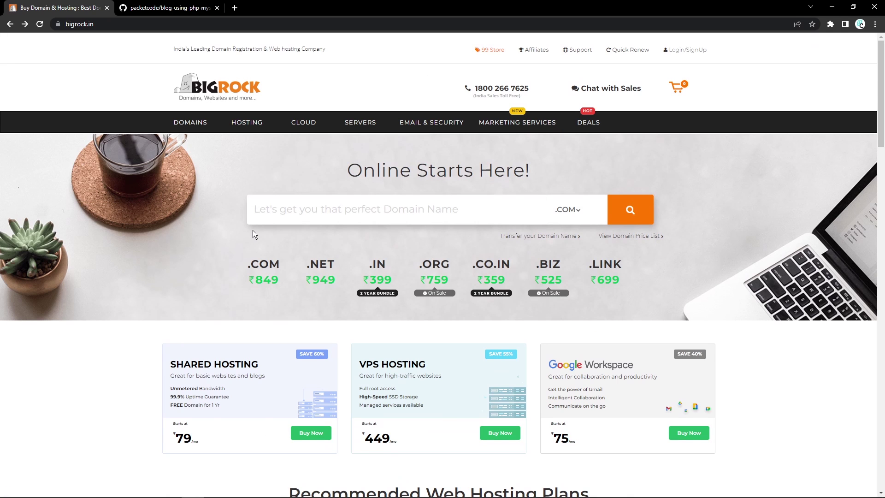
Step: Scroll to Recommended Web Hosting Plans, highlight then deselect the SHARED HOSTING heading, and scroll back up
scroll(252, 231, "down", 9)
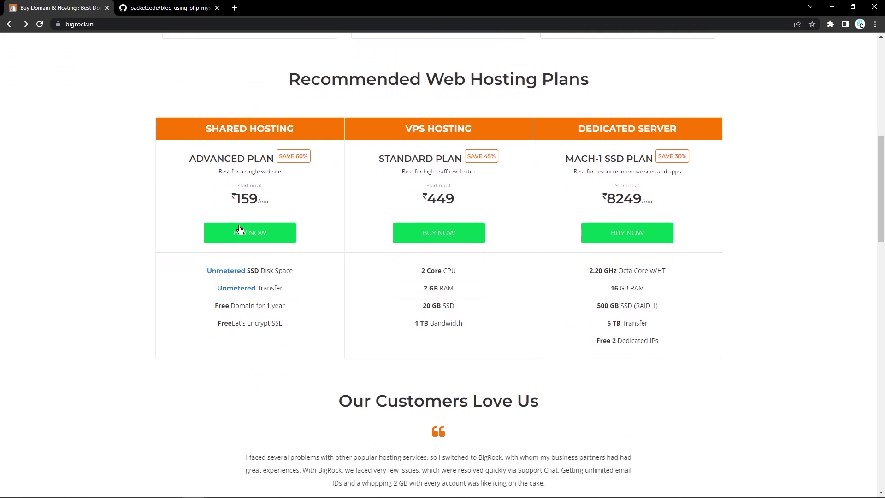
scroll(231, 194, "up", 9)
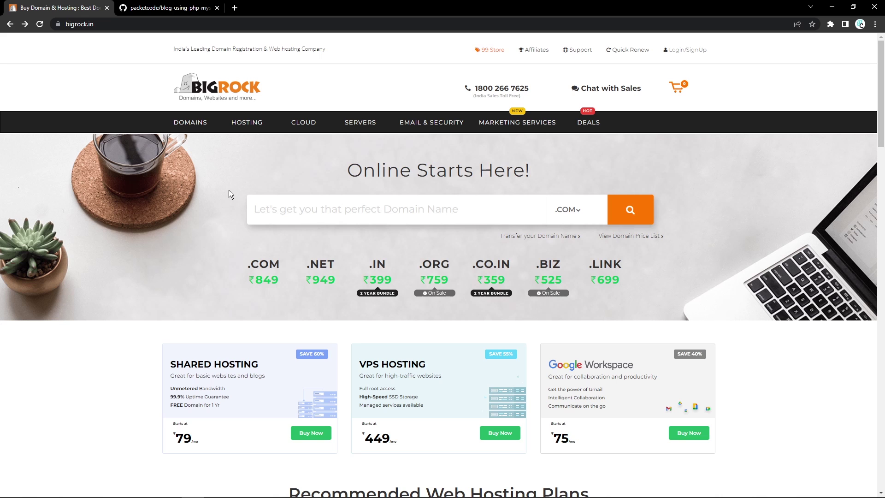
scroll(228, 190, "down", 1)
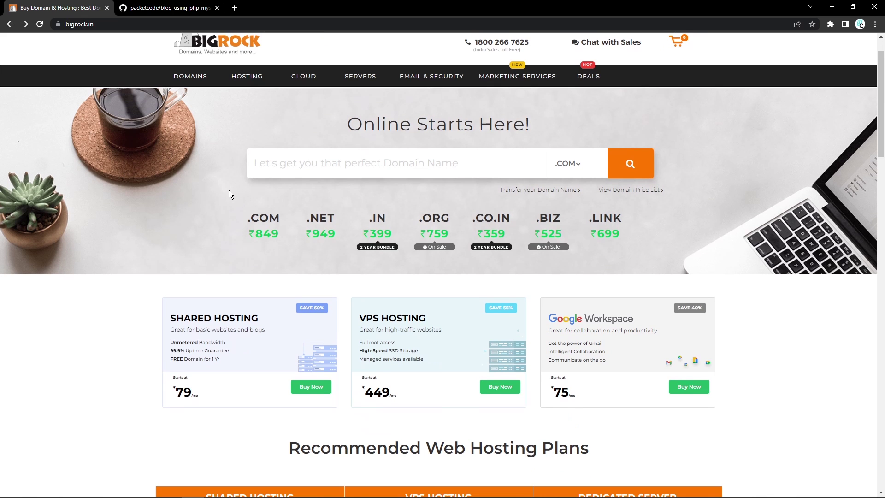
scroll(229, 190, "down", 1)
scroll(228, 190, "down", 4)
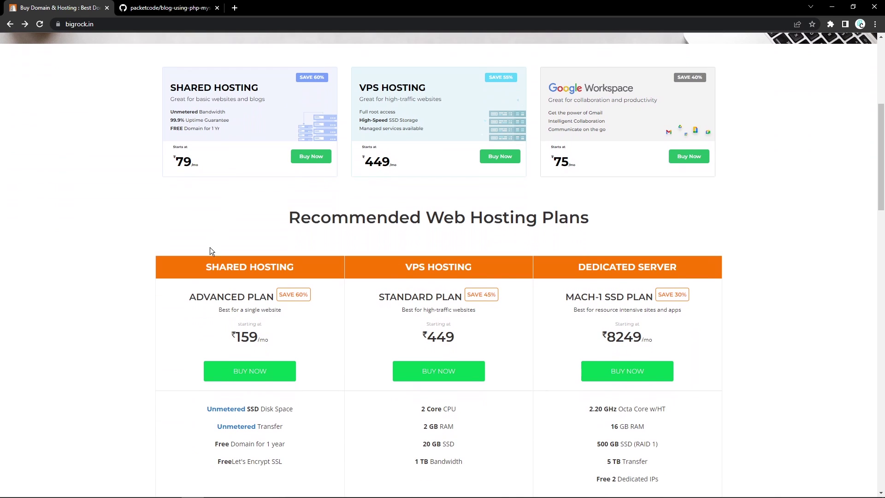
left_click_drag(203, 261, 297, 261)
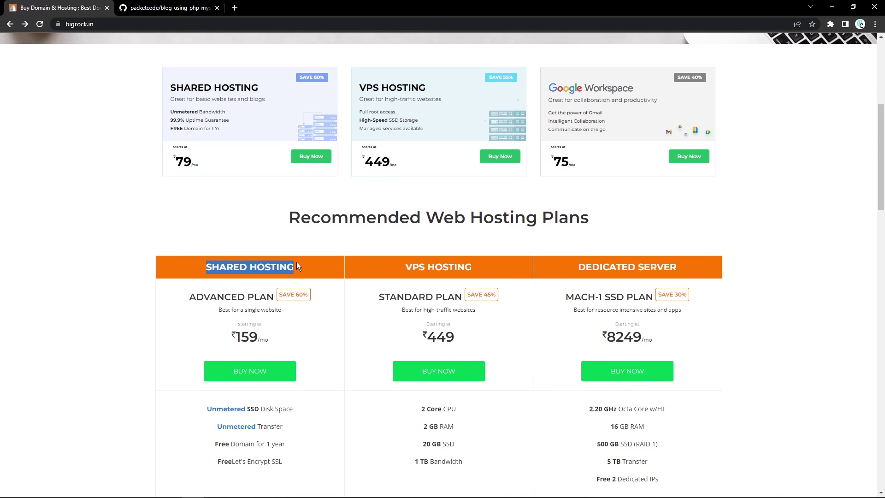
left_click(138, 221)
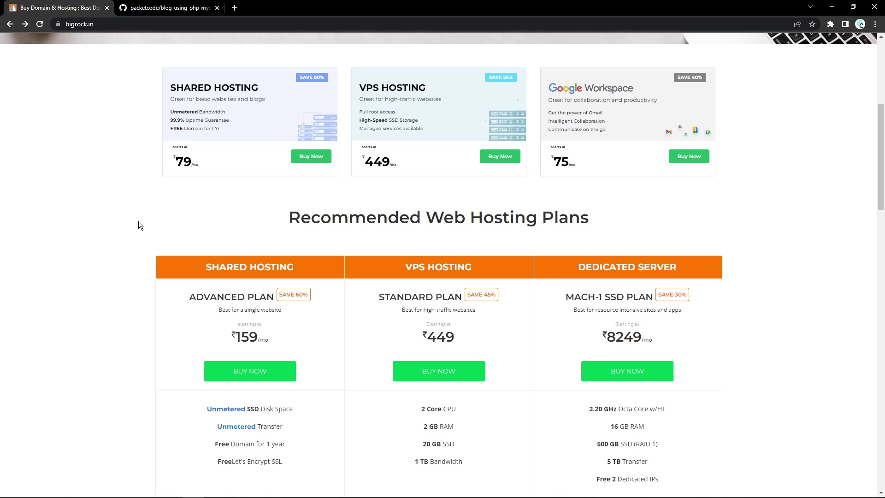
scroll(138, 225, "up", 6)
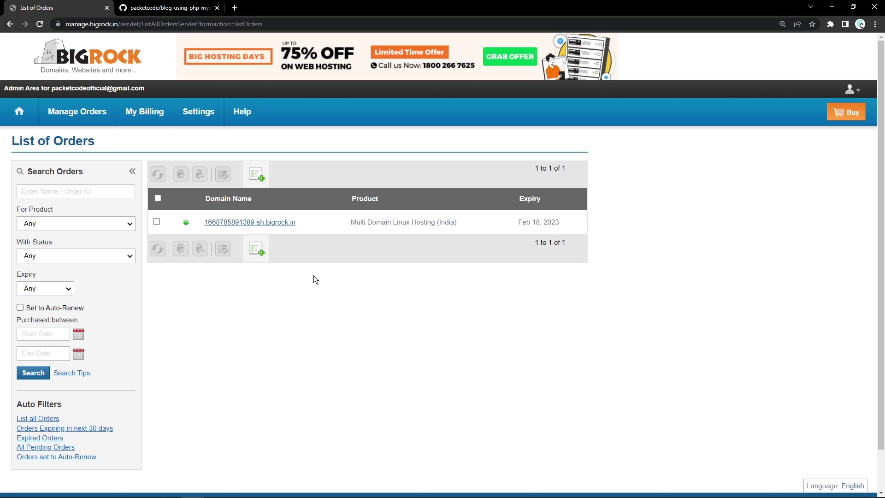
Step: Open the domain's Multi Domain Linux Hosting (India) order from the List of Orders
left_click(267, 226)
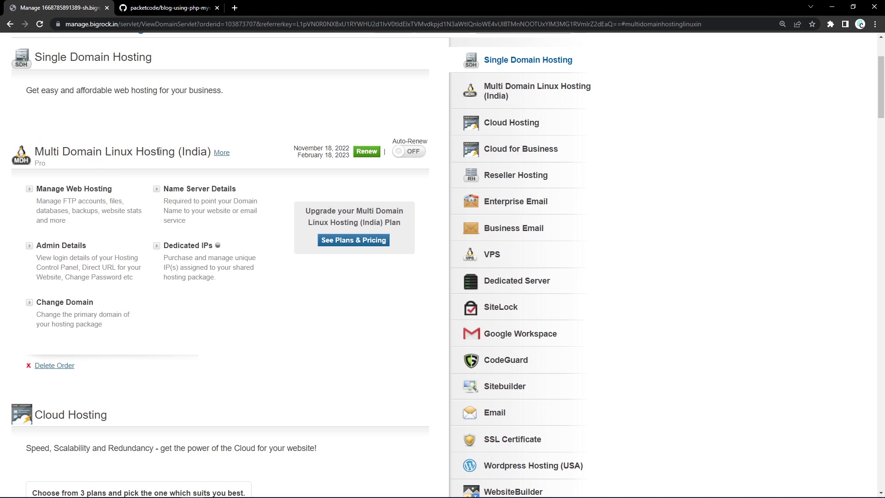
Step: Review the order page's WebsiteBuilder and SSL Certificate sections
scroll(522, 131, "down", 10)
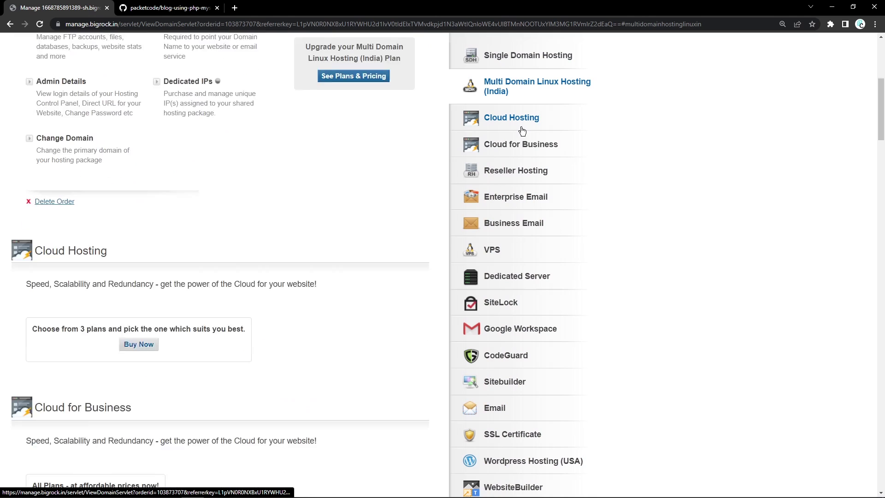
scroll(510, 177, "down", 8)
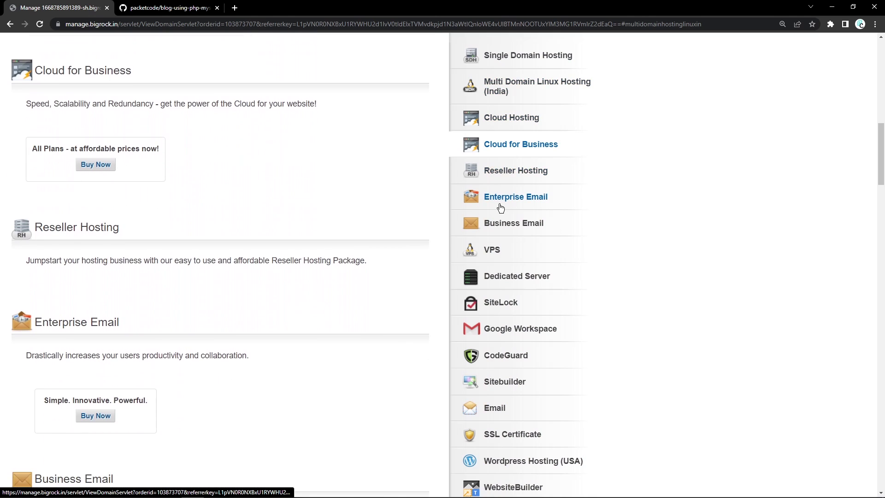
scroll(507, 269, "down", 15)
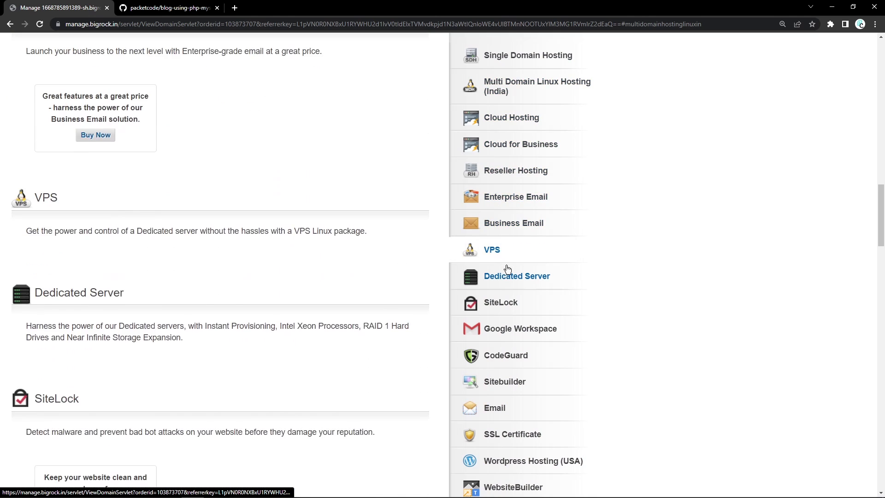
scroll(507, 269, "down", 20)
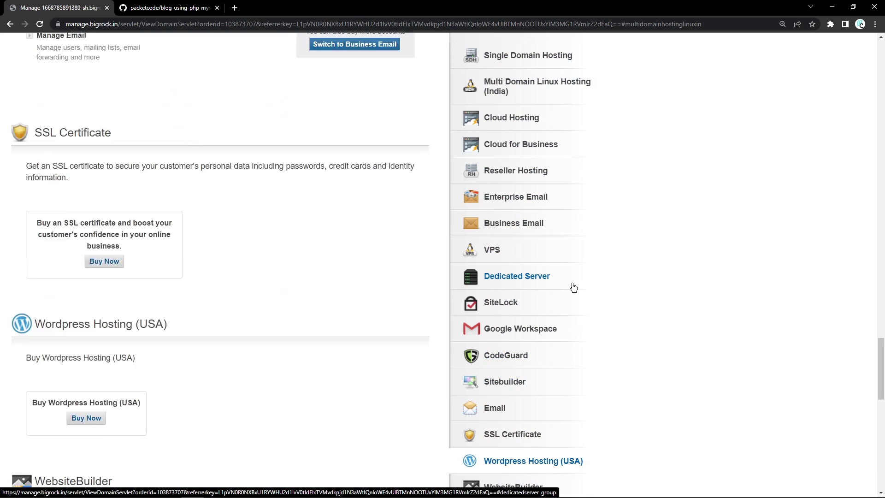
scroll(668, 392, "down", 3)
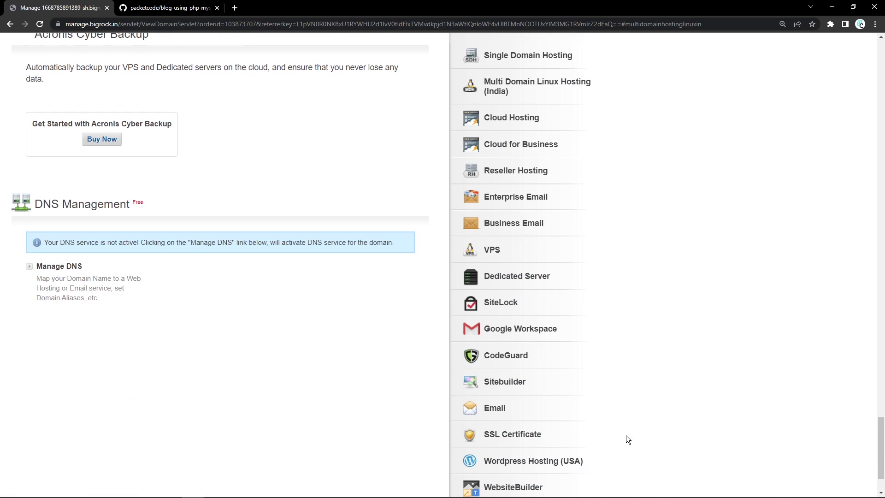
left_click(513, 487)
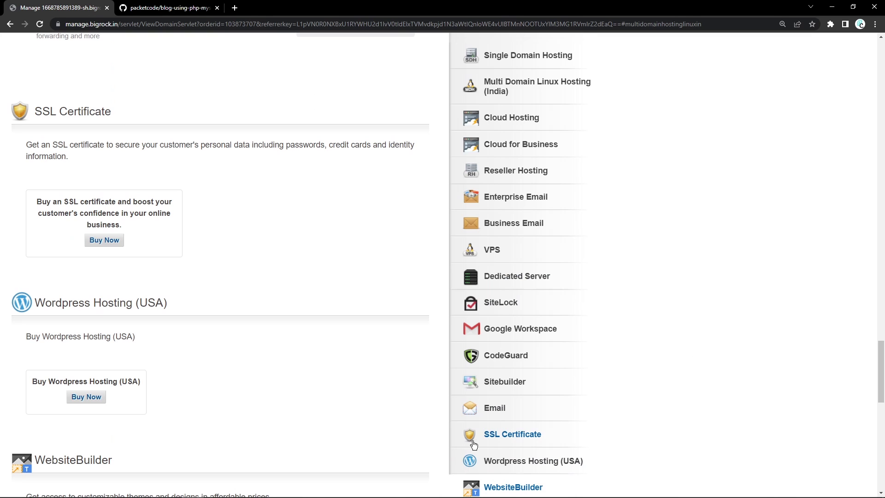
left_click(500, 461)
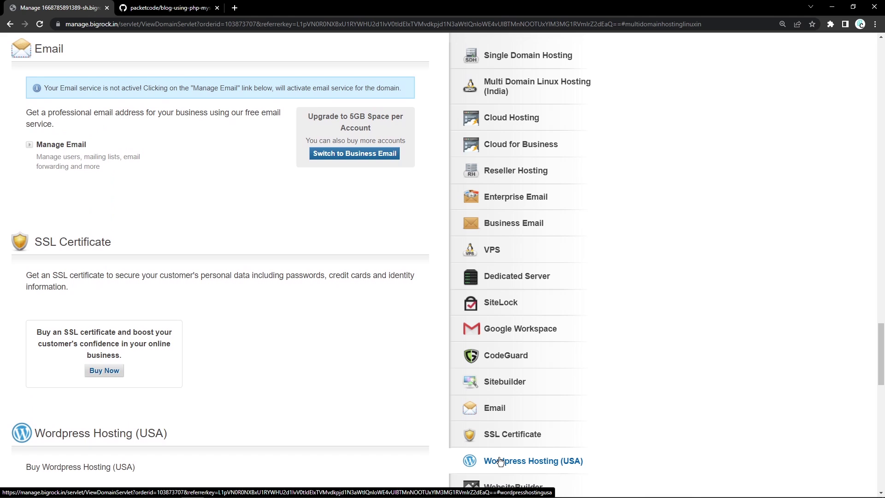
Step: Return to the Multi Domain Linux Hosting (India) section and launch Manage Web Hosting
scroll(500, 461, "up", 5)
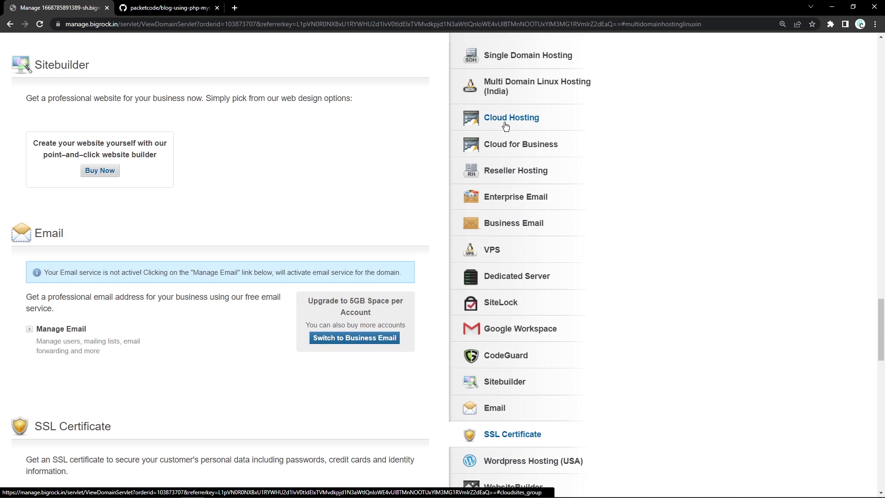
left_click(500, 86)
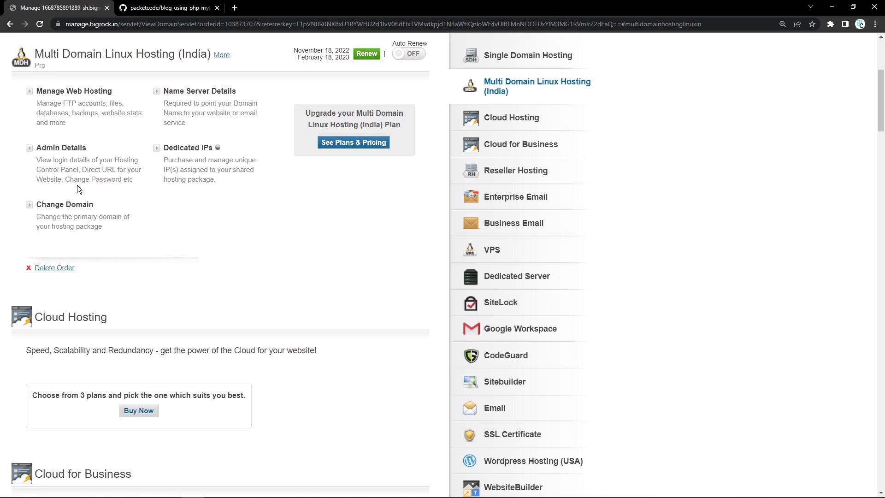
left_click(77, 90)
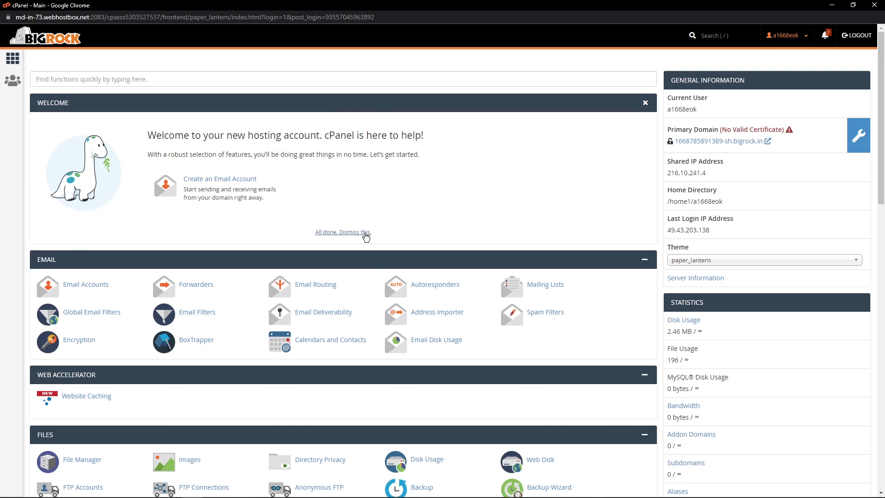
Step: Dismiss the welcome panel and set the General Information Theme to jupiter
left_click(364, 232)
scroll(358, 203, "down", 8)
scroll(358, 203, "down", 7)
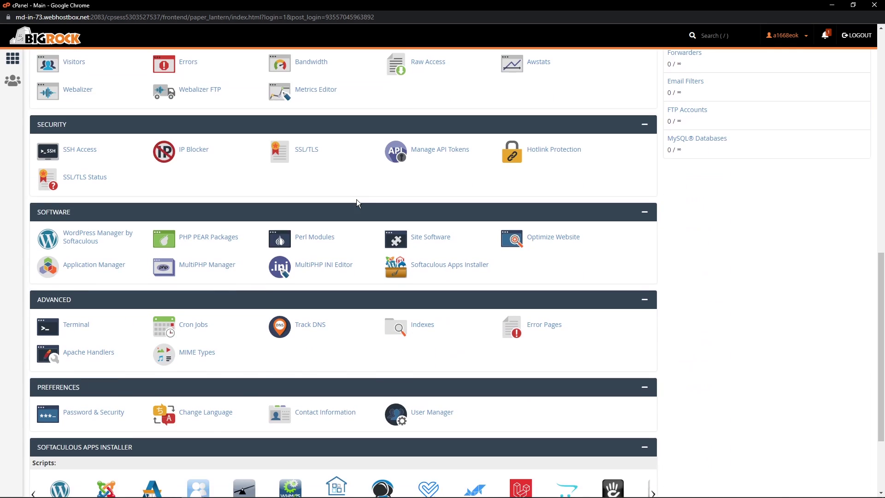
scroll(357, 232, "up", 15)
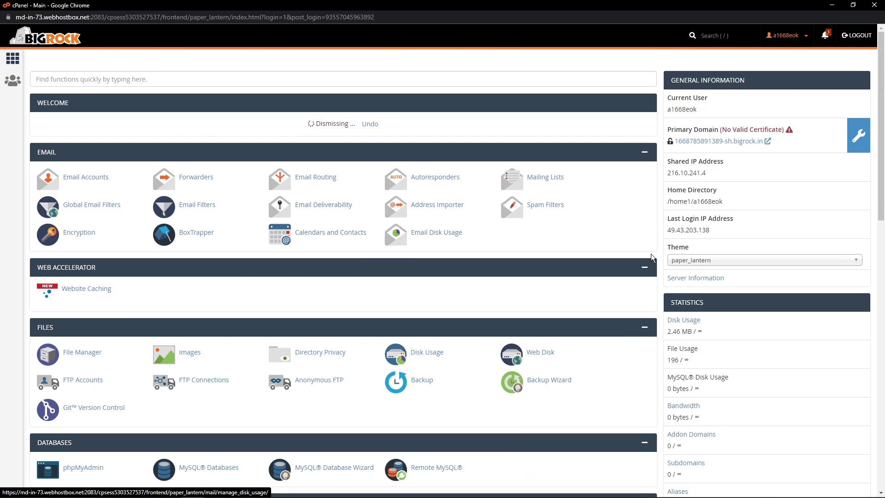
left_click(687, 261)
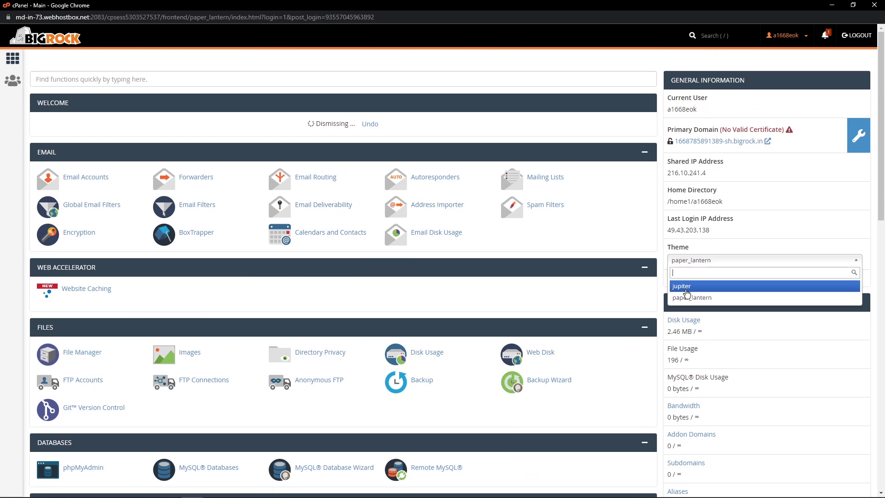
left_click(686, 286)
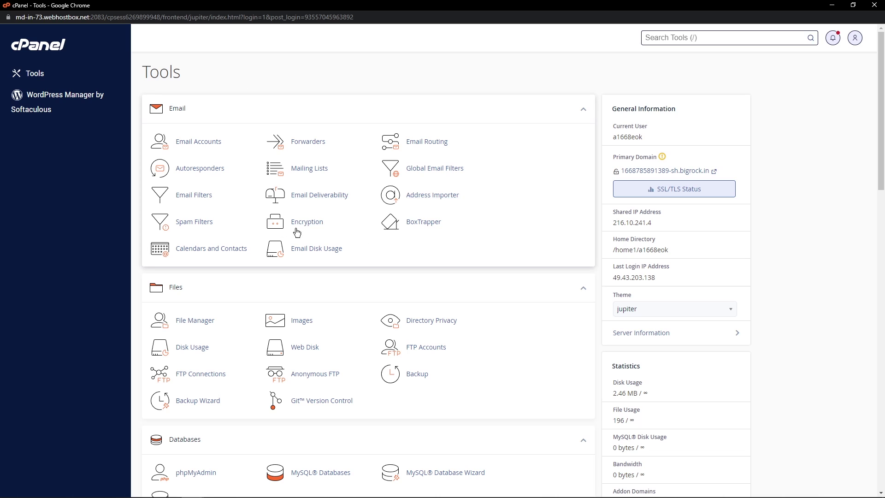
scroll(339, 152, "down", 2)
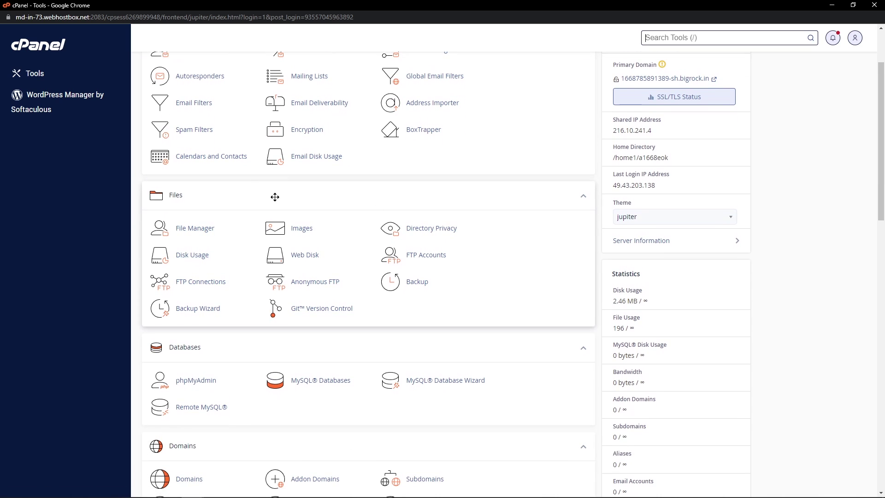
key("/")
scroll(386, 241, "down", 3)
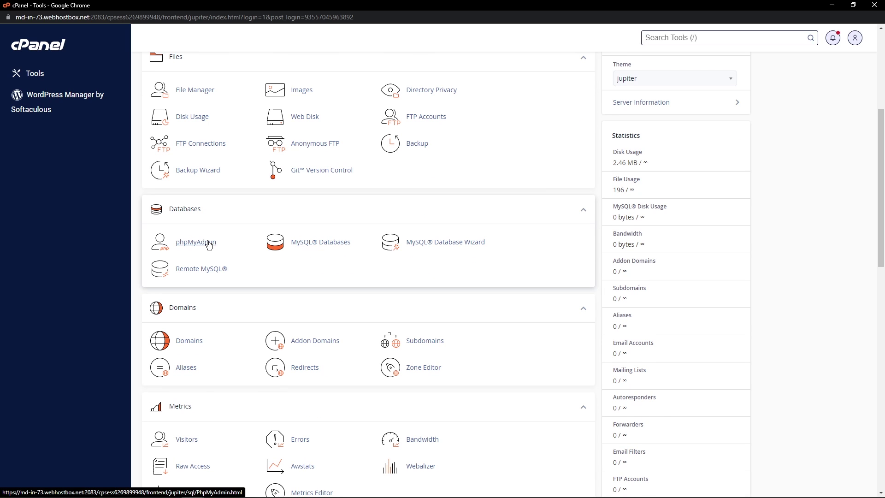
scroll(209, 244, "down", 2)
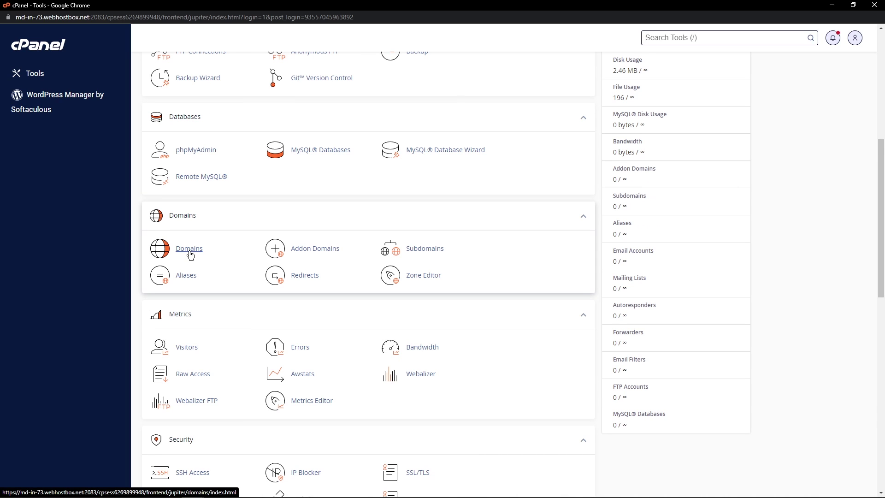
scroll(186, 254, "down", 2)
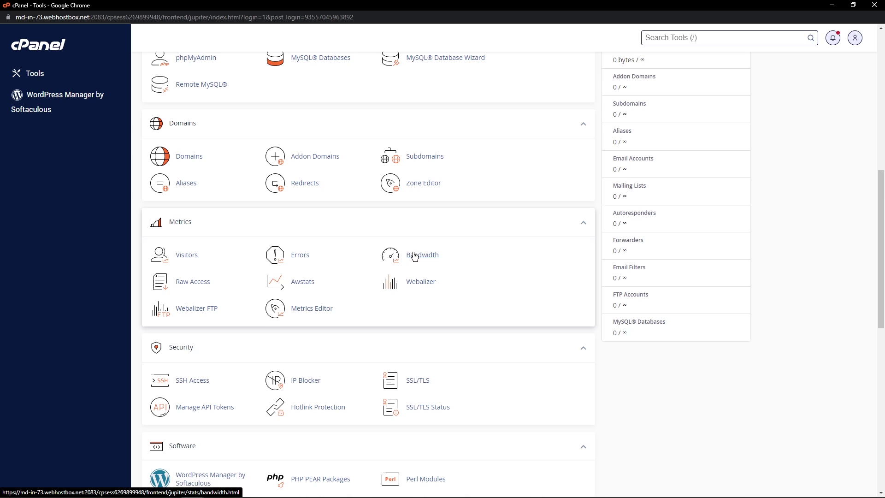
scroll(342, 218, "down", 2)
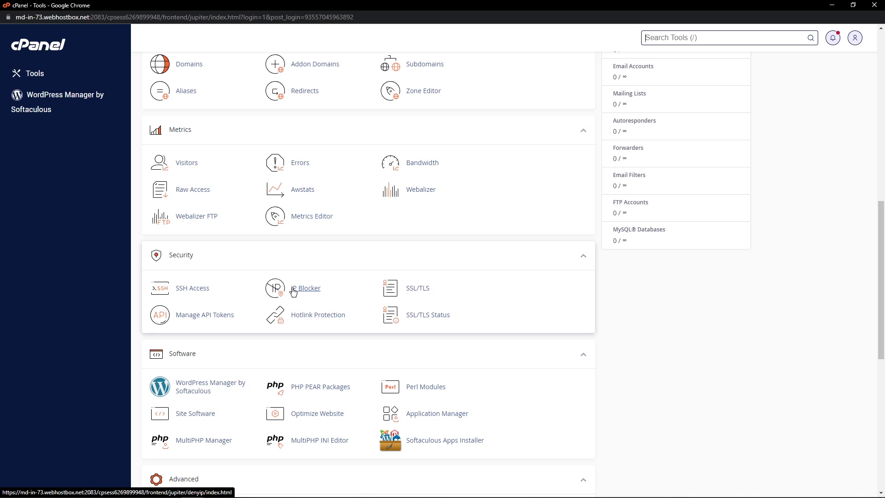
scroll(293, 291, "down", 3)
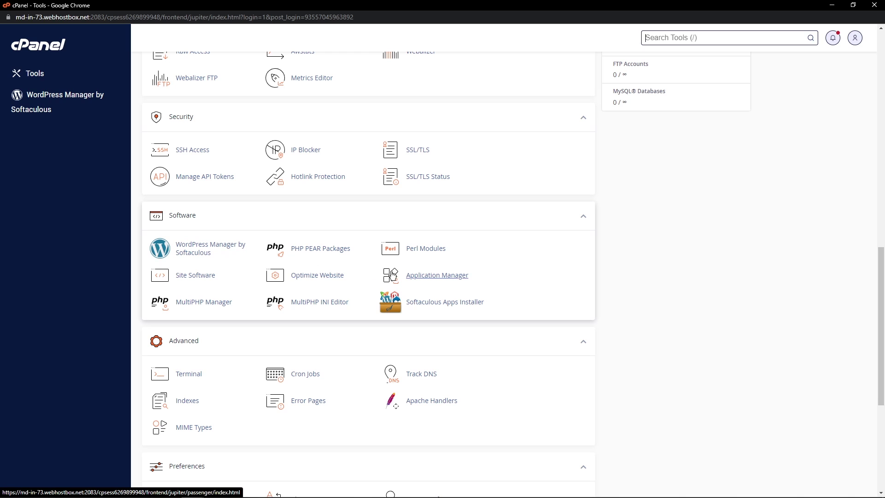
scroll(379, 275, "down", 1)
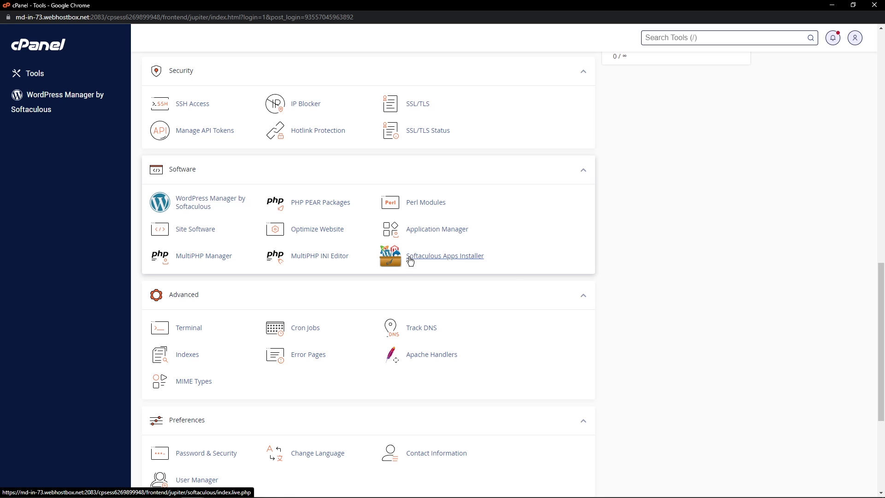
right_click(410, 261)
Step: Open Softaculous Apps Installer in a new tab, then scroll through the jupiter Tools page
left_click(440, 265)
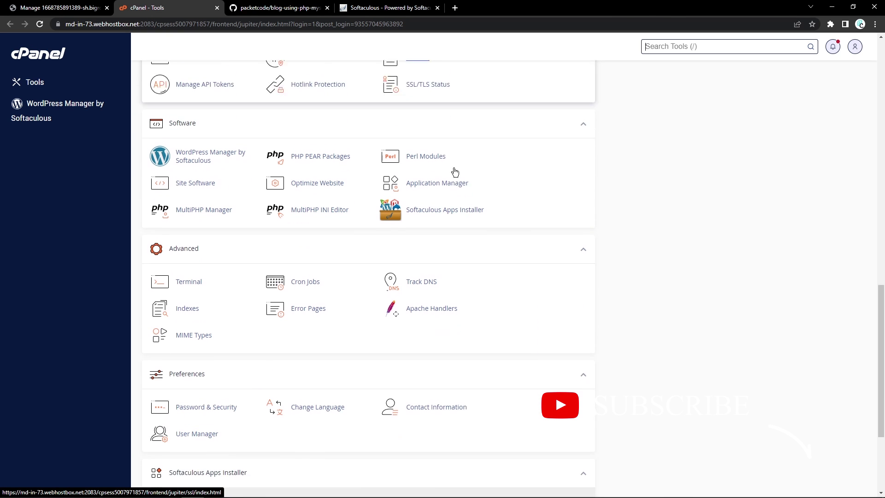
scroll(455, 172, "down", 1)
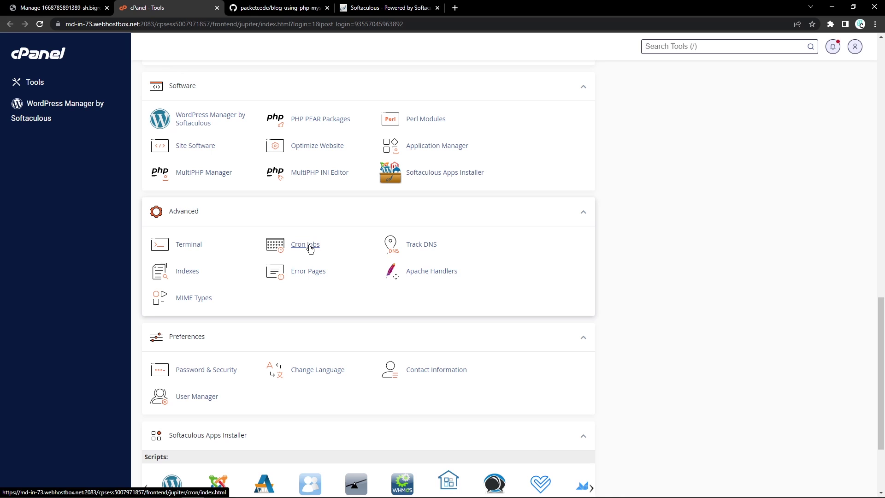
scroll(309, 249, "down", 3)
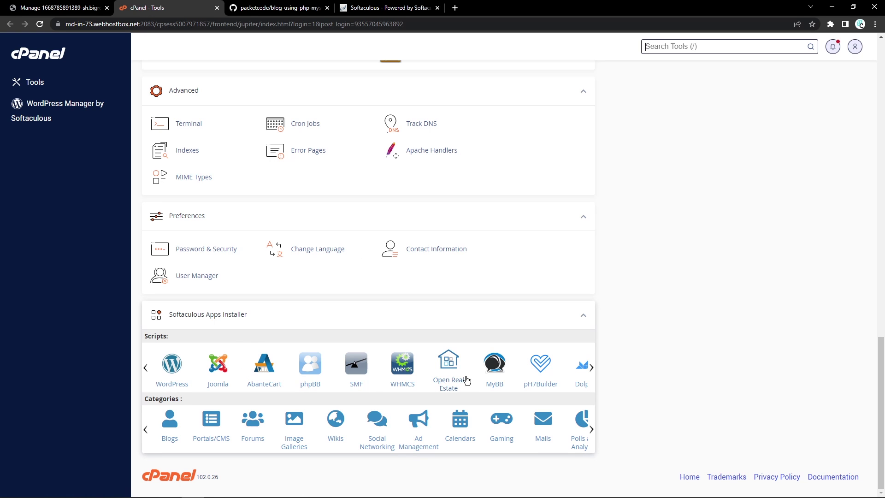
scroll(474, 376, "up", 15)
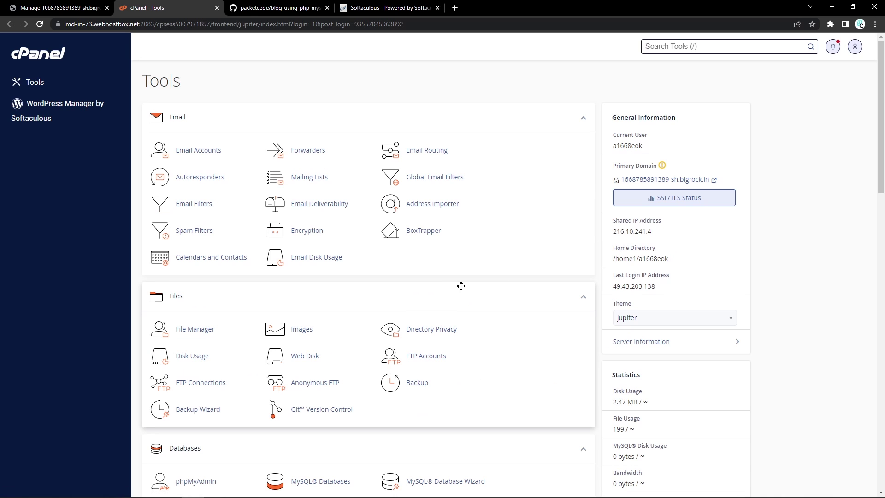
scroll(461, 286, "down", 1)
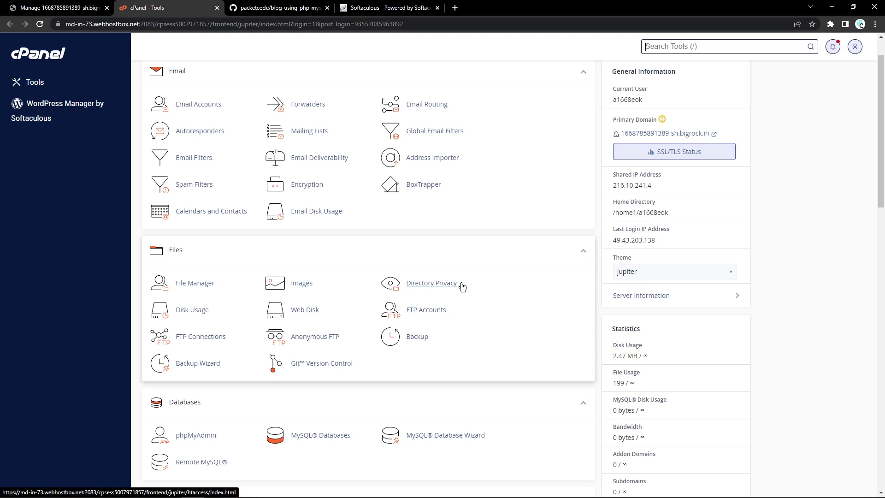
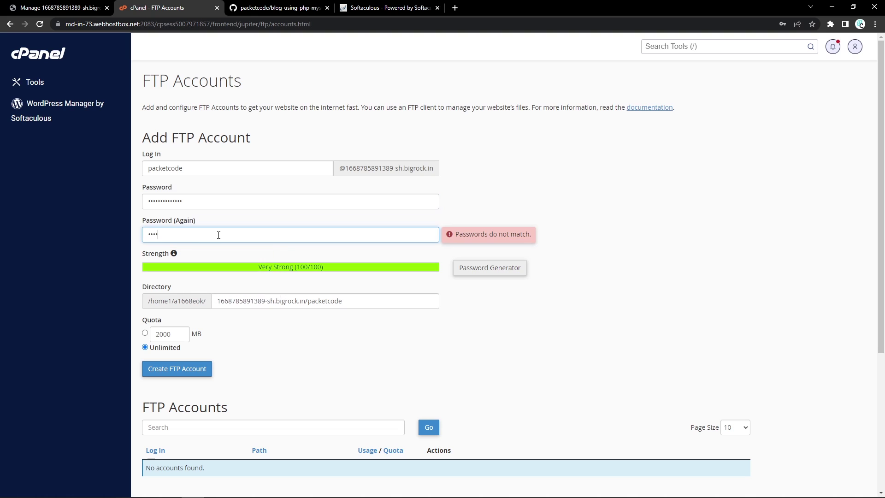
Step: Clear the packetcode account's Directory field so it uses the home folder, then create the account
left_click(272, 301)
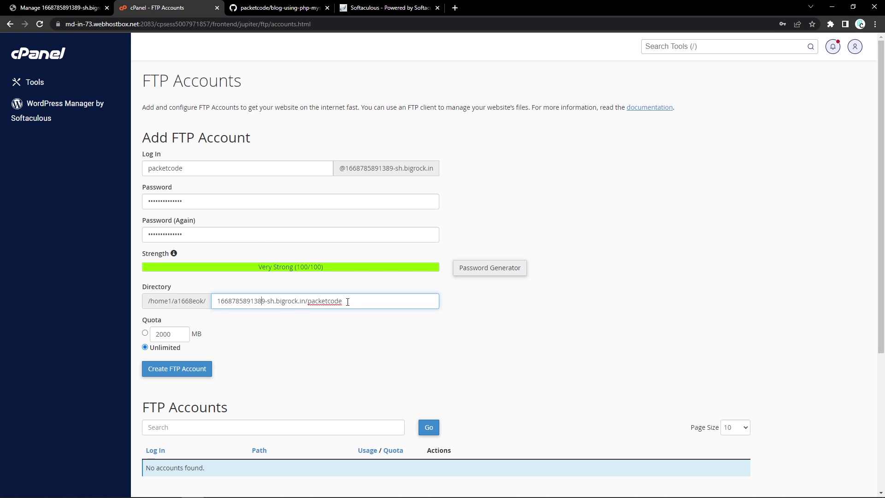
left_click_drag(346, 301, 206, 303)
key("BackSpace")
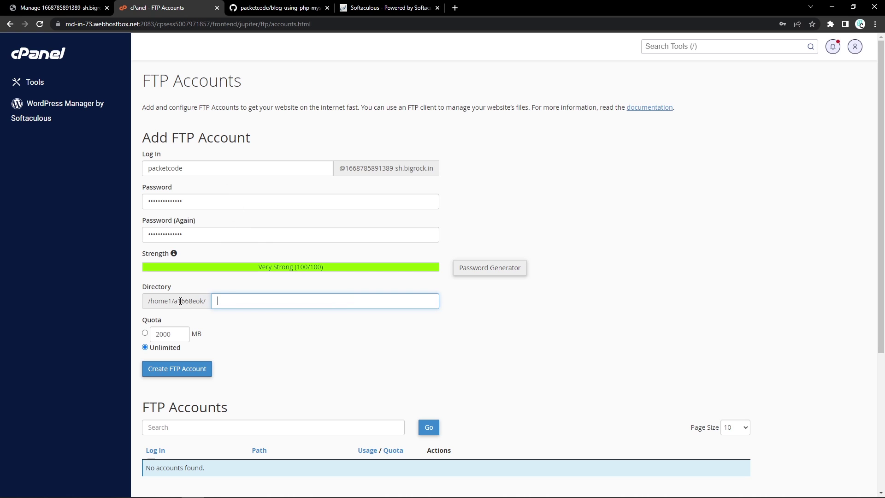
scroll(180, 305, "down", 2)
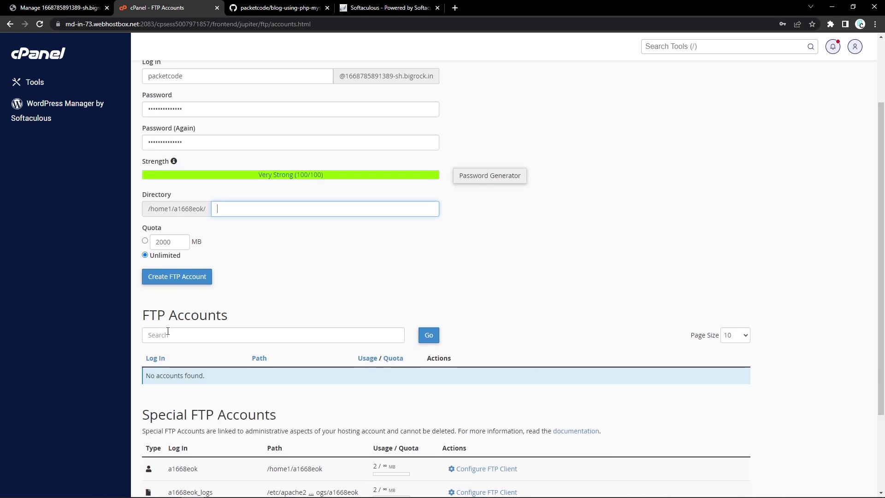
left_click(183, 278)
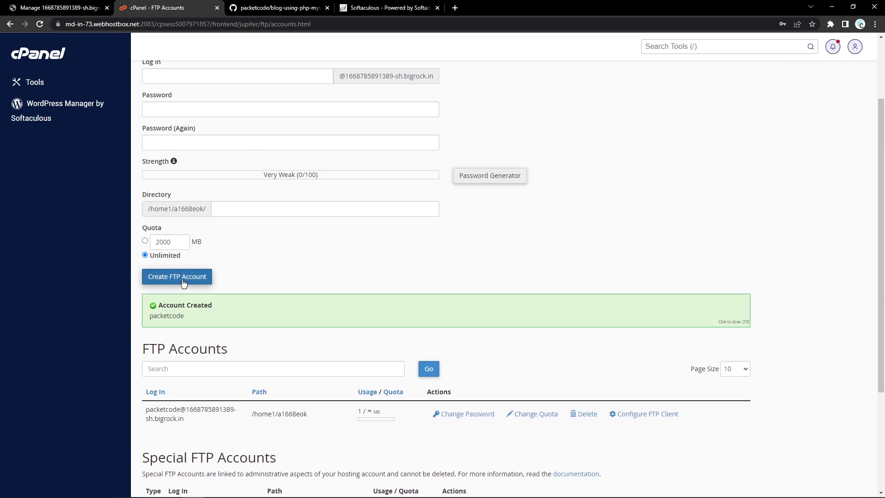
scroll(253, 333, "down", 1)
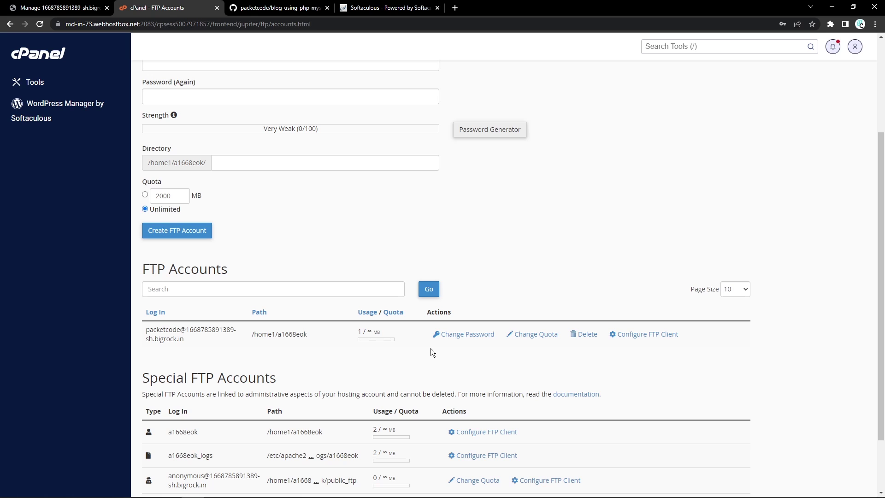
Step: Show packetcode's manual FTP settings (username, server, port 21), then search the system for 'filez'
left_click(632, 341)
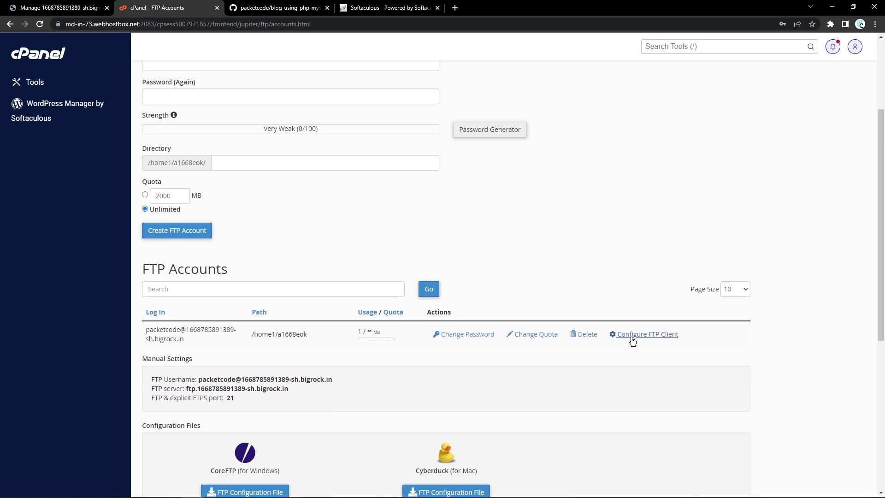
scroll(632, 341, "down", 1)
double_click(173, 333)
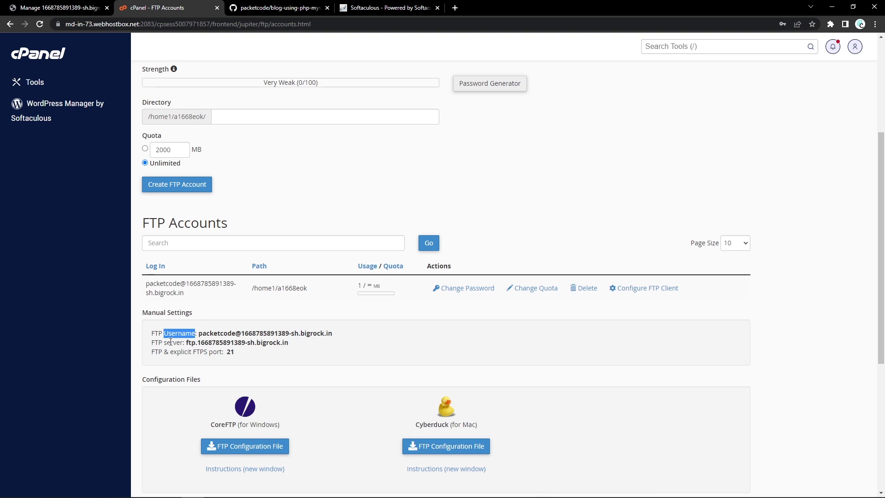
left_click_drag(168, 351, 226, 352)
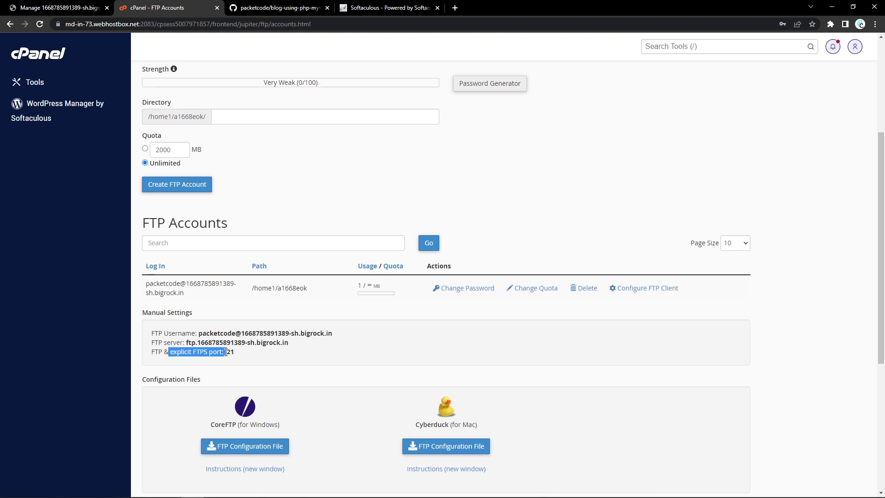
key("super")
type("fi")
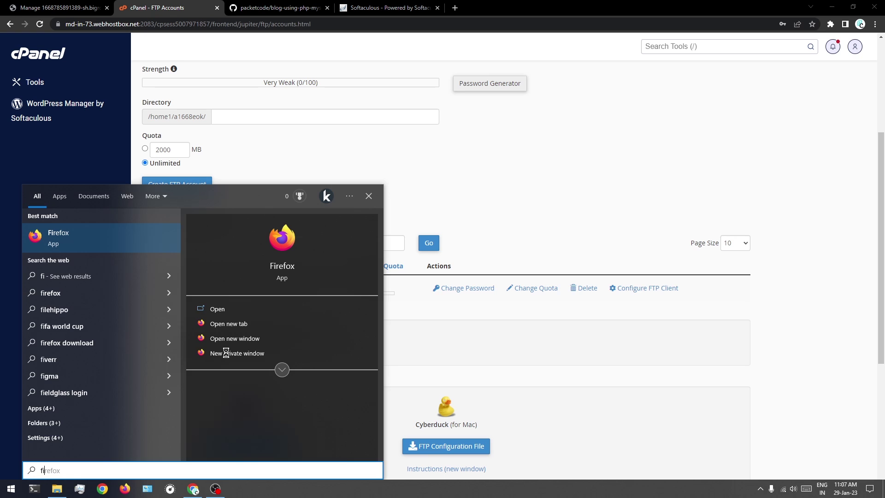
type("lez")
Step: Launch FileZilla and copy the packetcode FTP username from cPanel's settings page
key("Return")
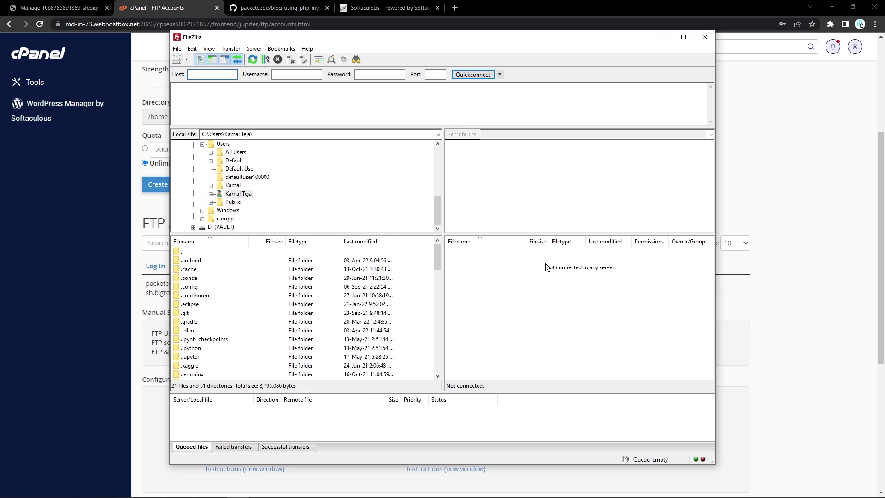
left_click(787, 203)
scroll(463, 291, "down", 1)
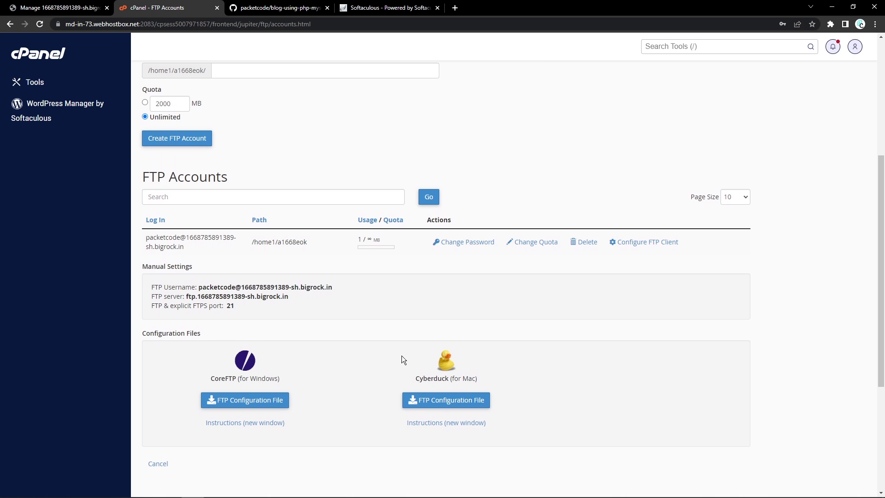
key("alt+Tab")
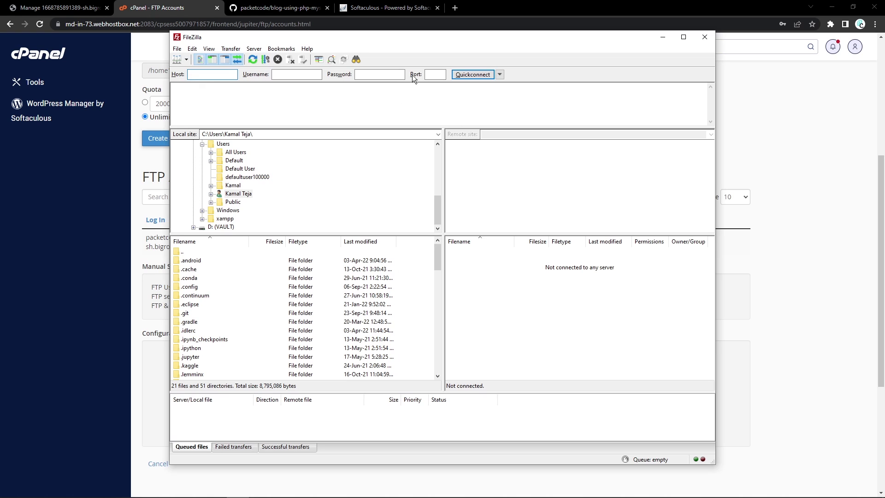
key("alt+Tab")
left_click_drag(200, 289, 329, 285)
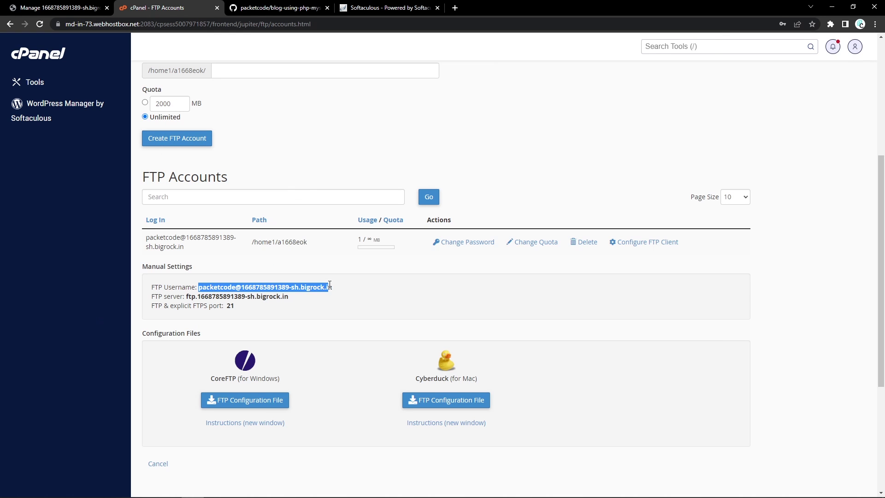
key("alt+Tab")
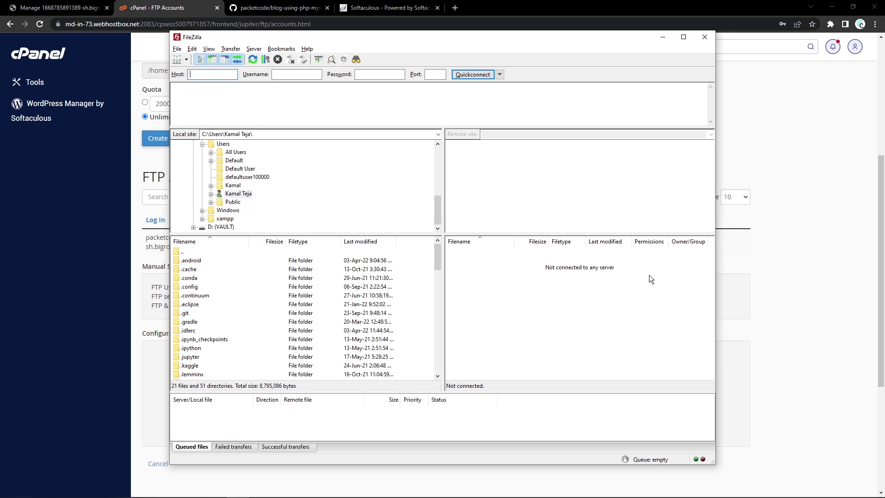
Step: Cancel the accidental home-folder copy in FileZilla and close the client
scroll(229, 214, "up", 2)
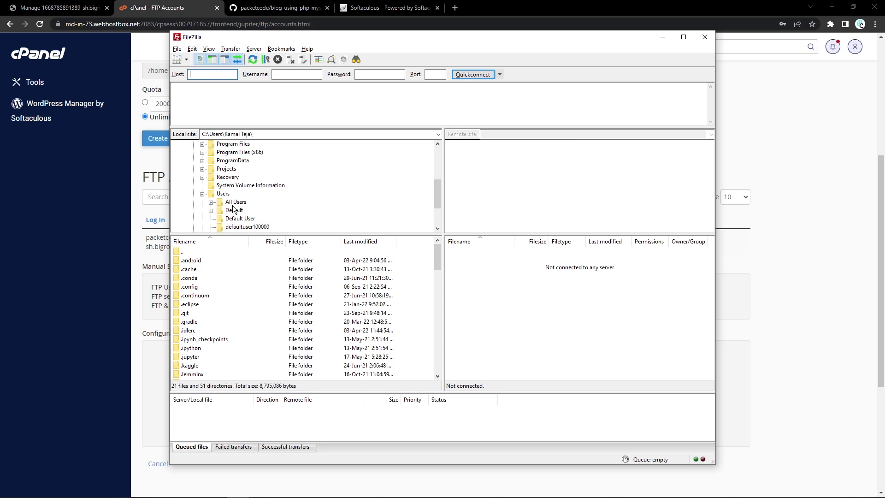
scroll(233, 210, "down", 2)
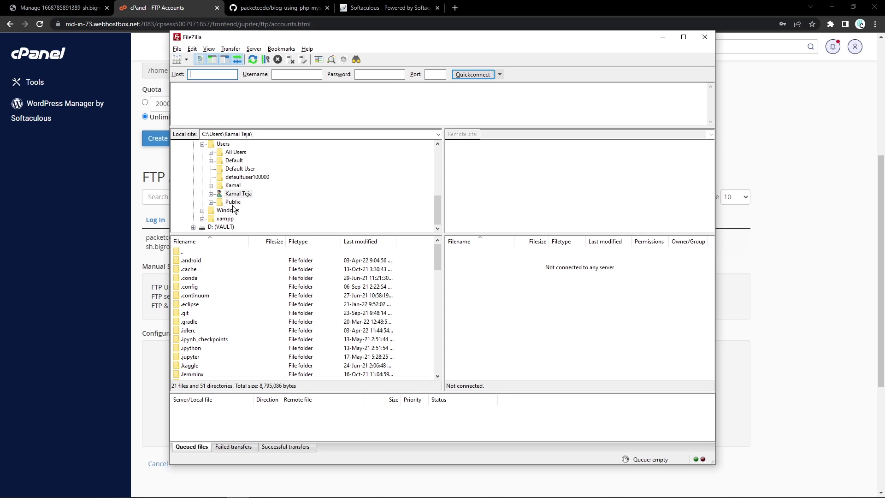
left_click_drag(236, 194, 474, 202)
left_click_drag(474, 202, 241, 194)
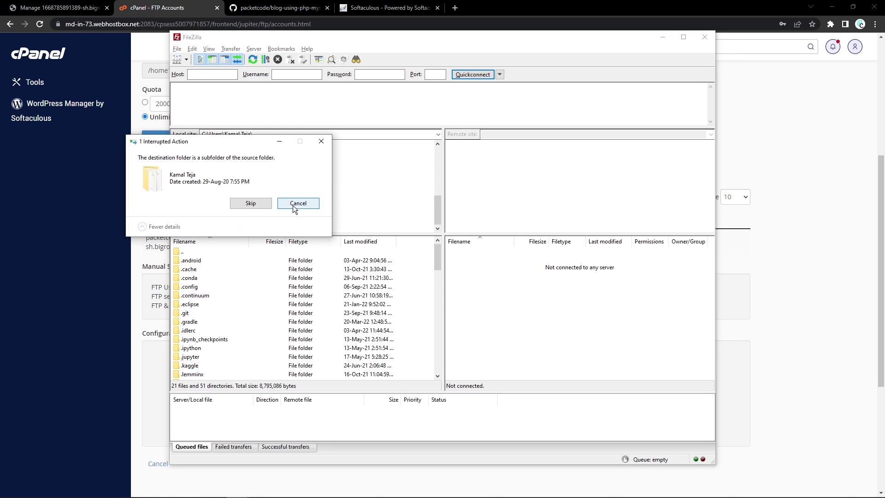
left_click(296, 203)
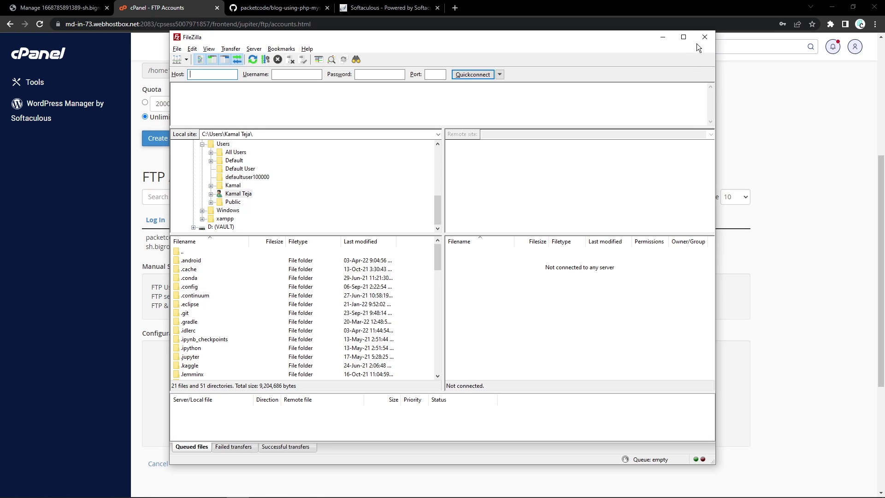
left_click(701, 38)
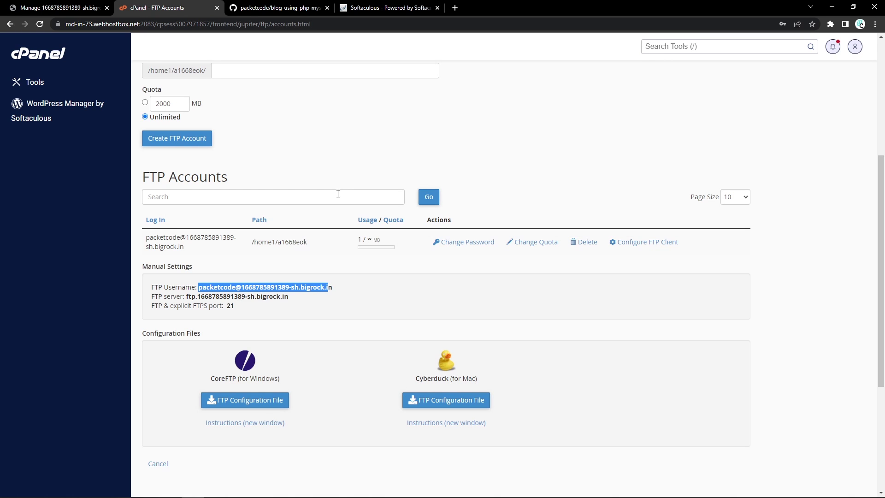
scroll(340, 192, "up", 2)
Step: Open Git Version Control from cPanel Tools and reveal the blog-using-php-mysql HTTPS clone URL on GitHub
key("alt+Left")
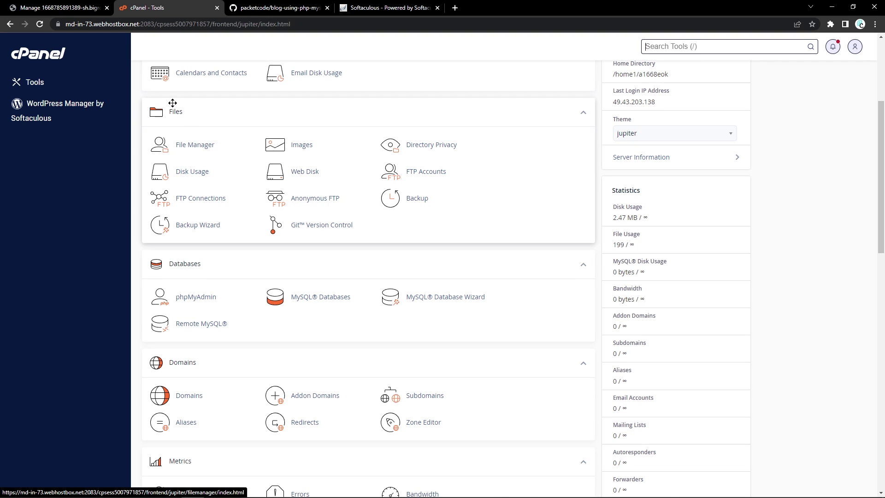
left_click(297, 225)
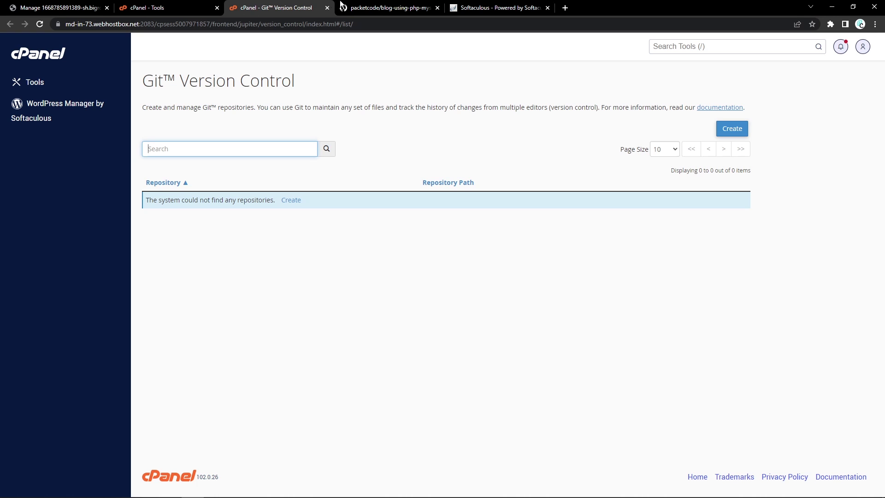
left_click(384, 7)
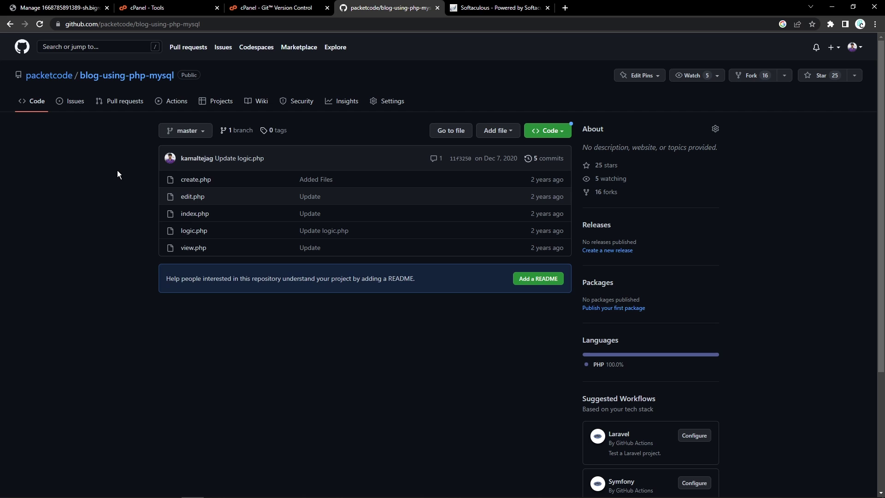
left_click(552, 132)
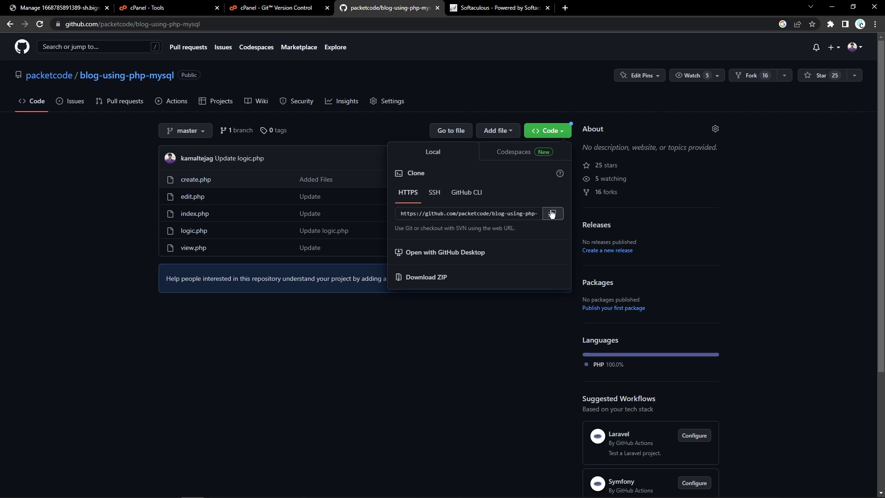
left_click(295, 8)
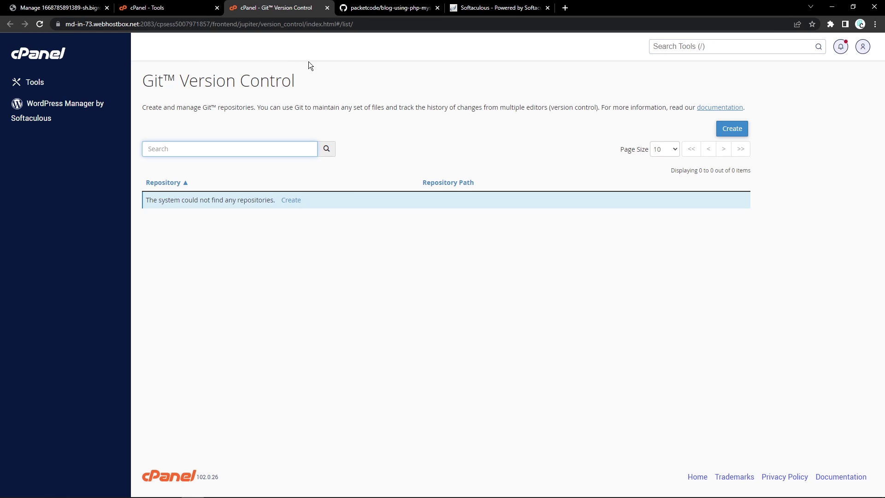
Step: Start a new repository with the pasted GitHub clone URL and Repository Path public_html
left_click(732, 129)
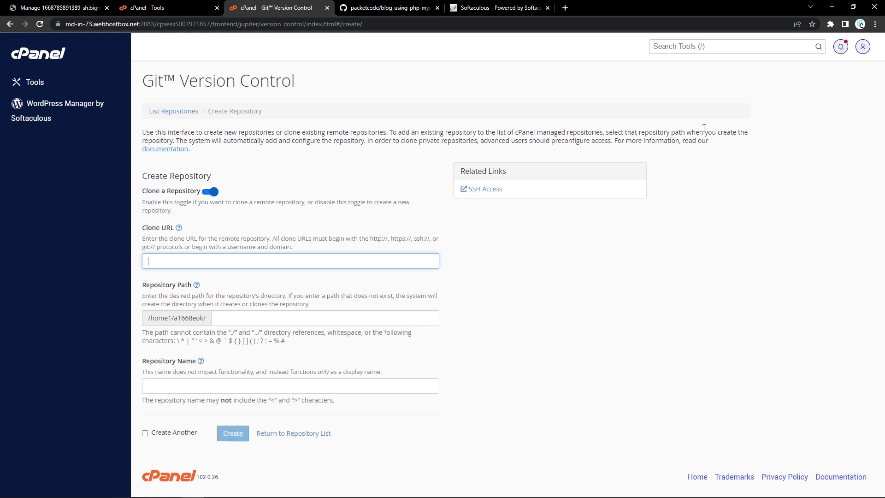
type("https://github.com/packetcode/blog-using-php-mysql.git")
left_click(396, 347)
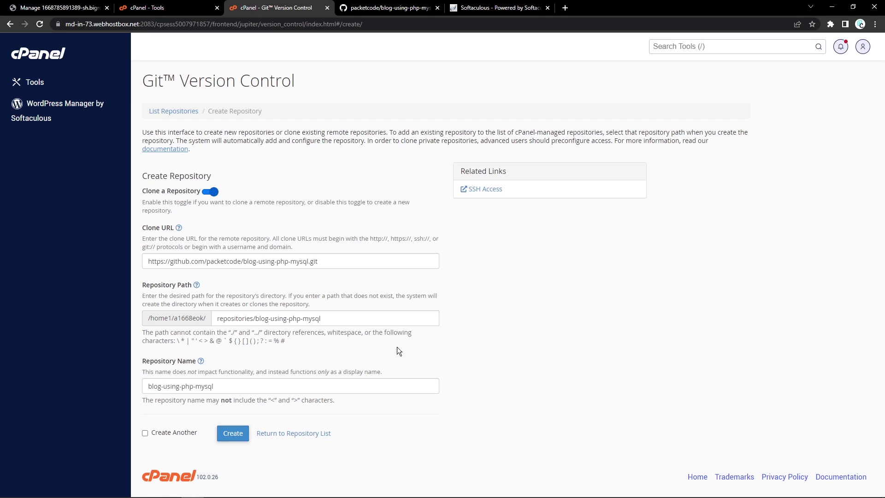
left_click_drag(315, 319, 218, 320)
key("BackSpace")
type("pu")
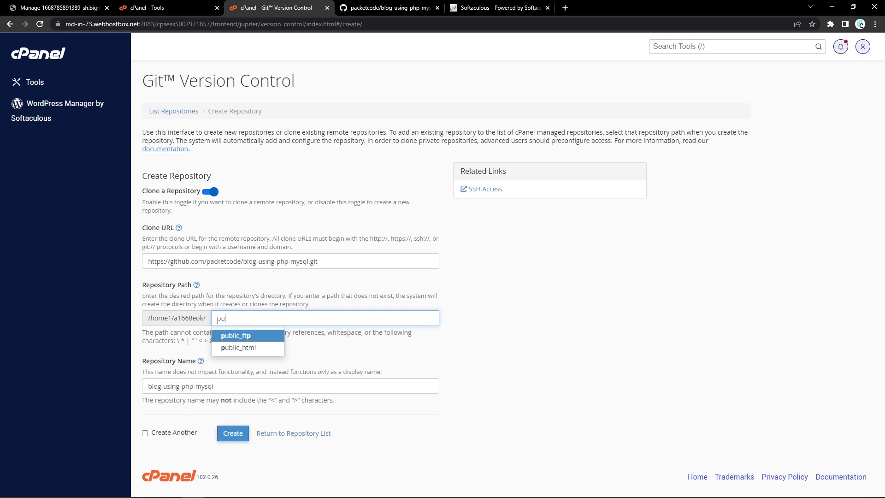
type("blic_html")
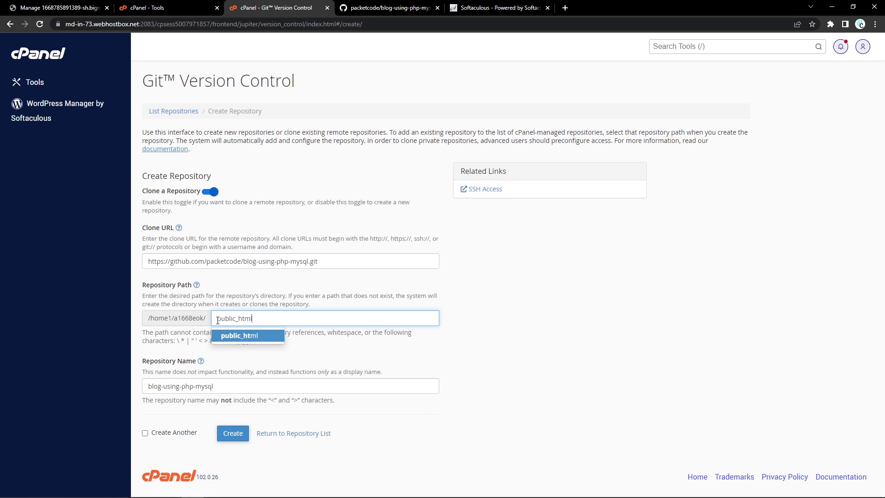
left_click(529, 322)
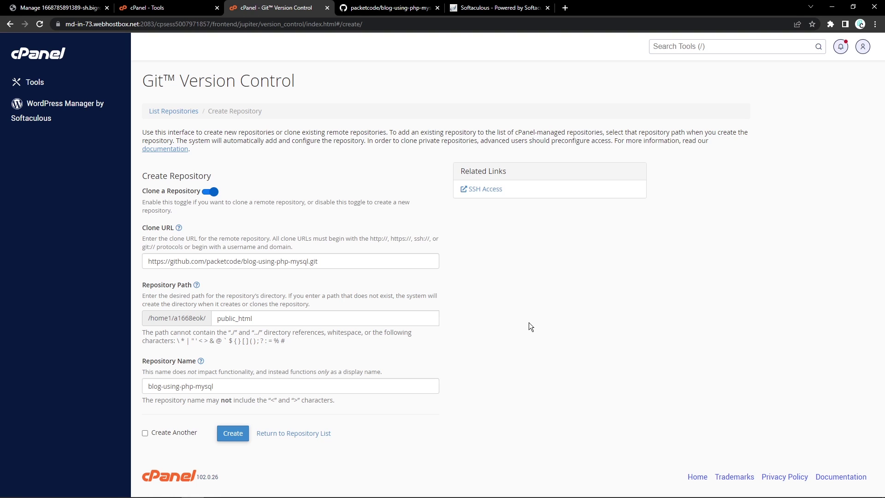
left_click(186, 8)
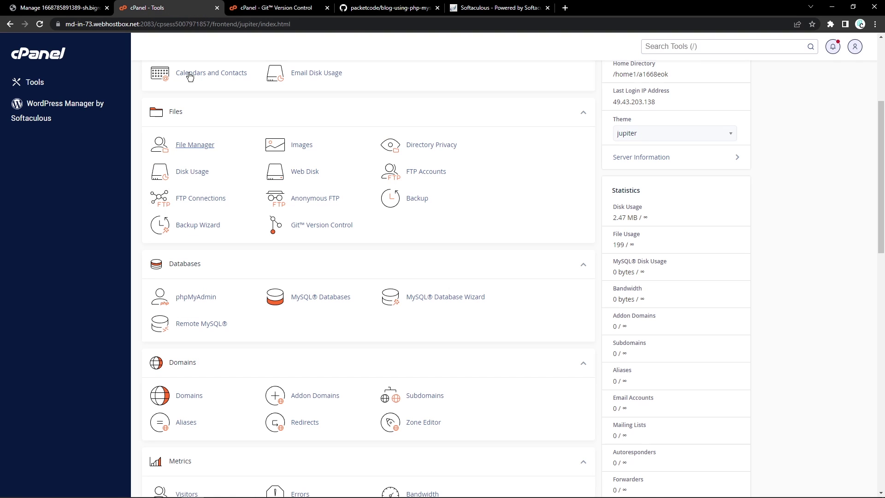
Step: Open File Manager in a new tab and expand public_html, which holds only cgi-bin
left_click(193, 145)
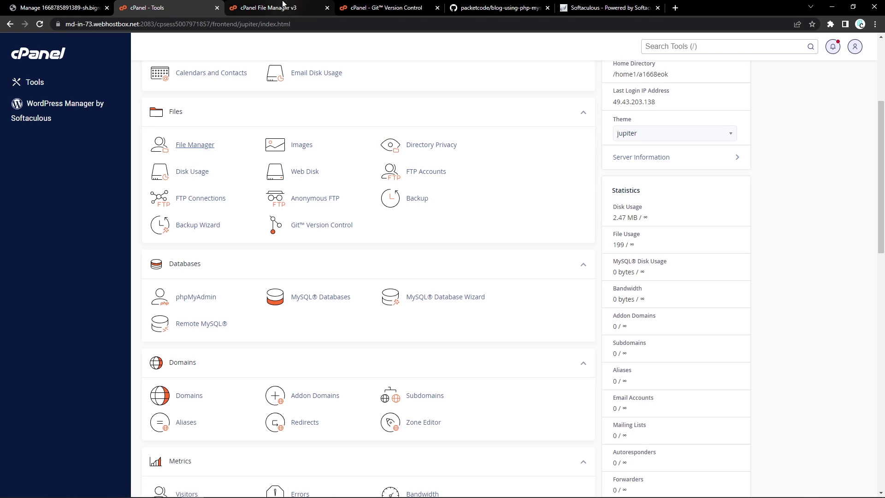
left_click(272, 8)
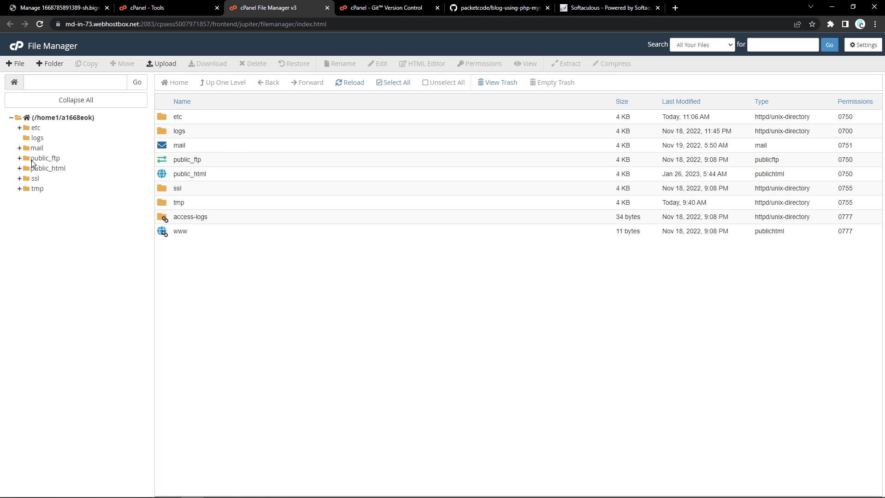
left_click(19, 169)
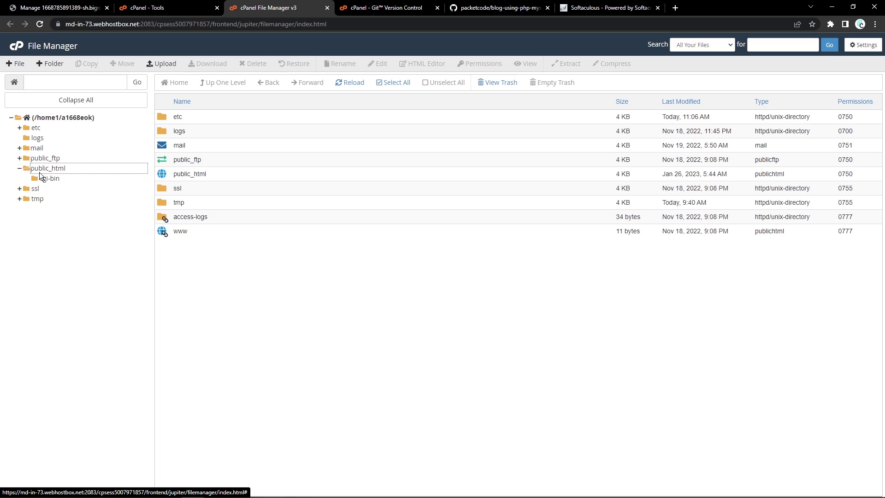
left_click(392, 8)
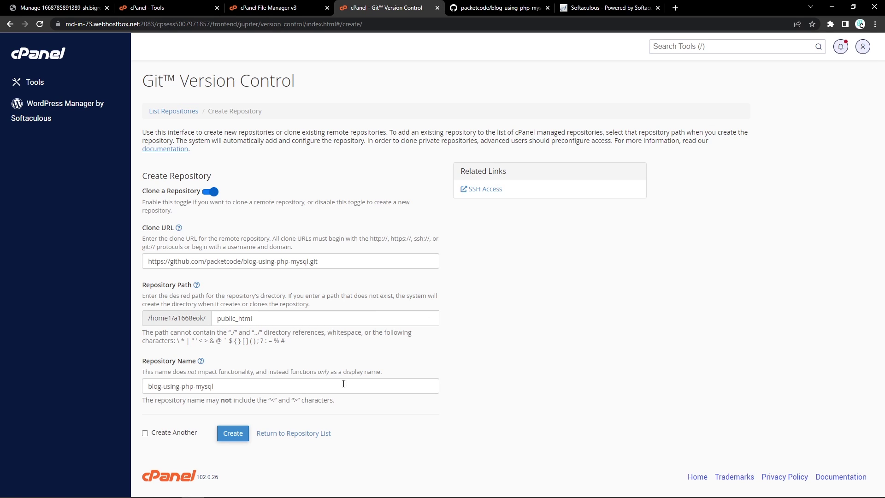
Step: Try cloning into public_html; cPanel refuses because the folder already contains files
left_click(233, 433)
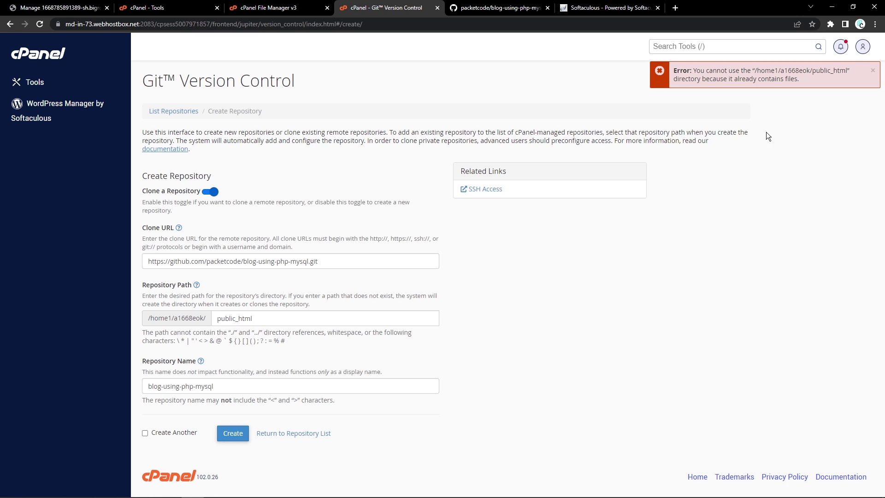
left_click(160, 5)
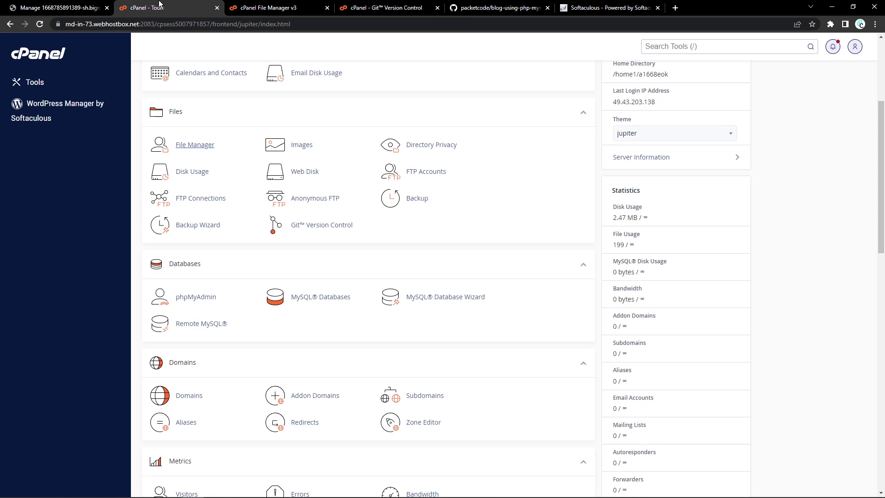
Step: Select and delete every file inside public_html in File Manager
left_click(245, 4)
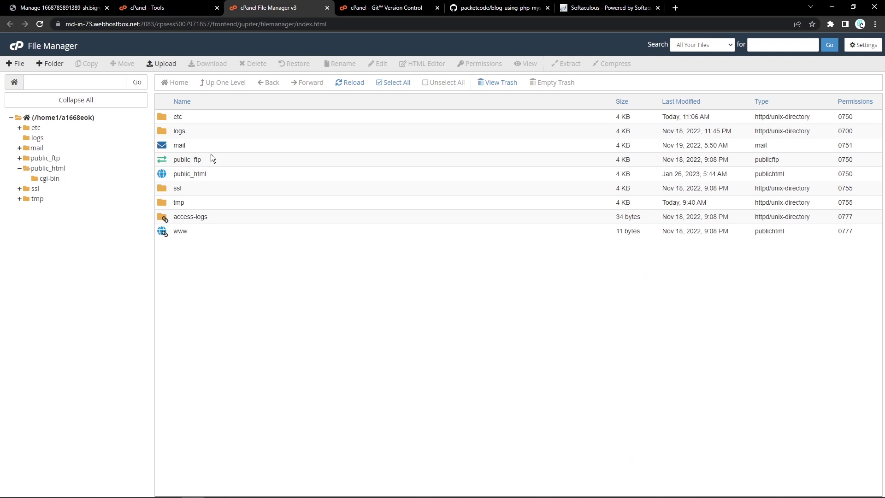
left_click(48, 169)
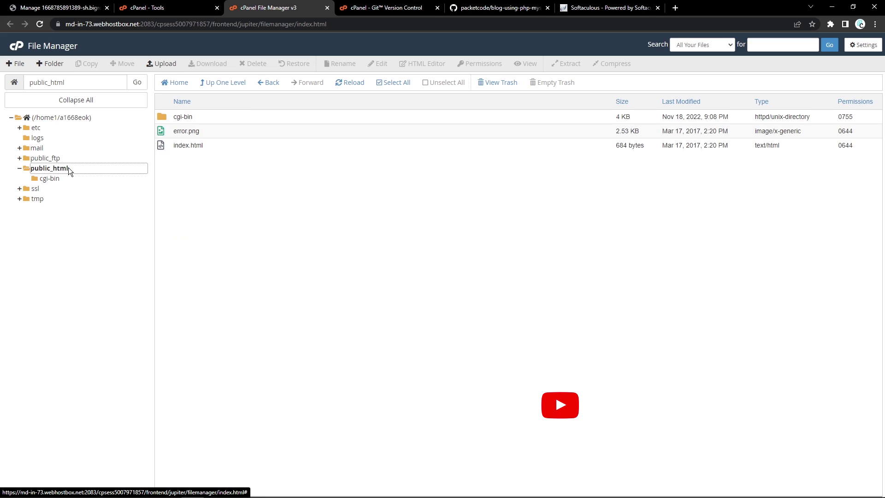
left_click_drag(183, 116, 205, 148)
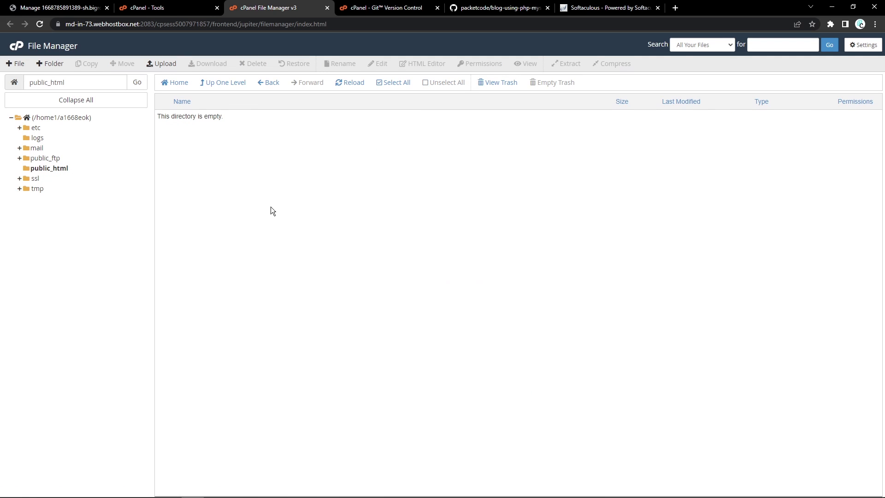
left_click(398, 5)
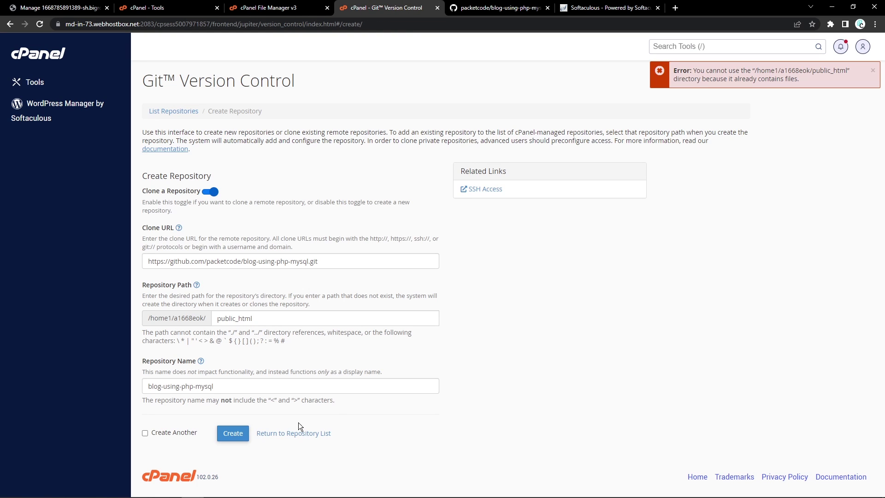
Step: Reload the form, paste the clone URL, and clone into public_html/blog-php-mysql
left_click(233, 433)
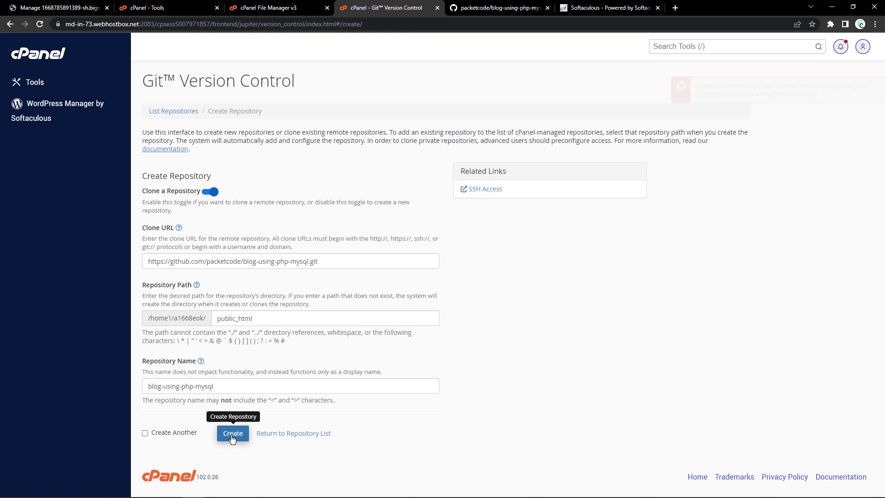
left_click(40, 23)
type("https://github.com/packetcode/blog-using-php-mysql.git")
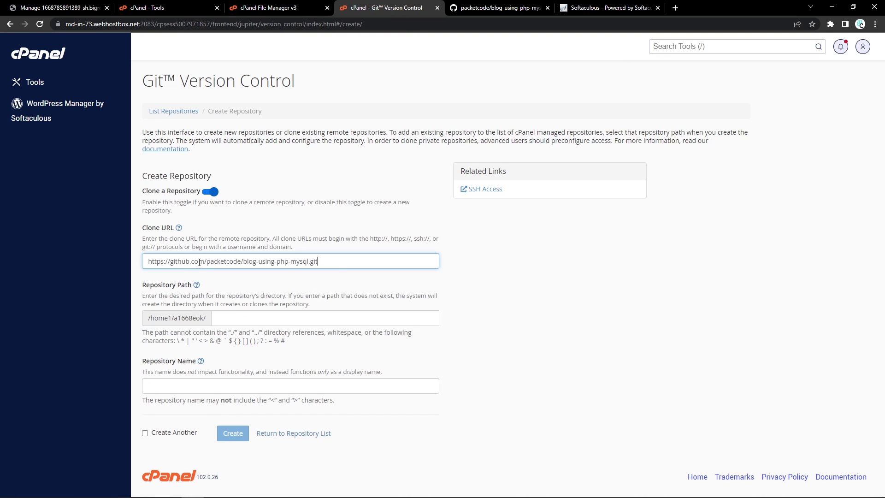
left_click(219, 318)
left_click_drag(219, 318, 336, 320)
key("BackSpace")
type("public_html/")
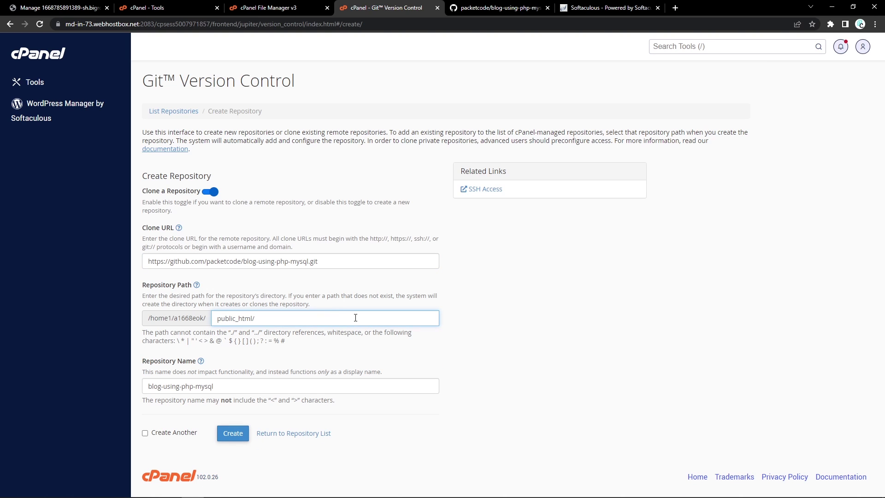
type("blog-php-mysql")
left_click(233, 434)
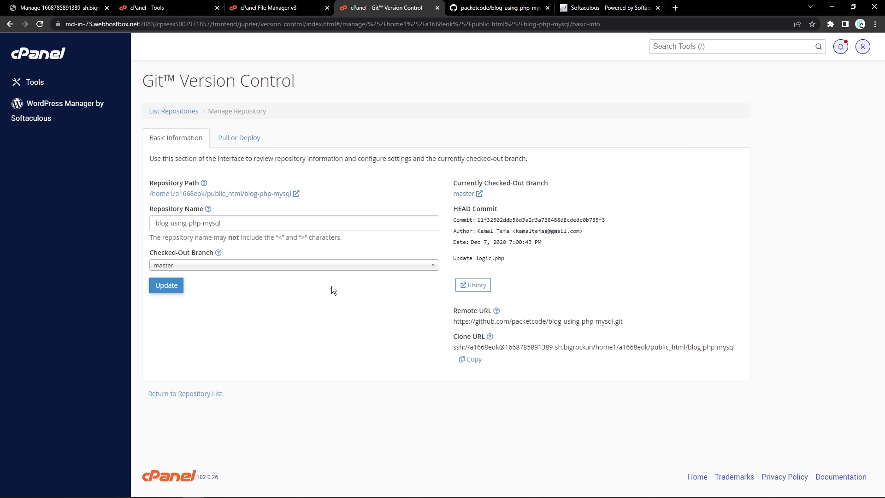
Step: Keep master as the branch, review Pull or Deploy, and see blog-php-mysql listed in public_html
left_click(325, 266)
left_click(309, 322)
left_click(242, 140)
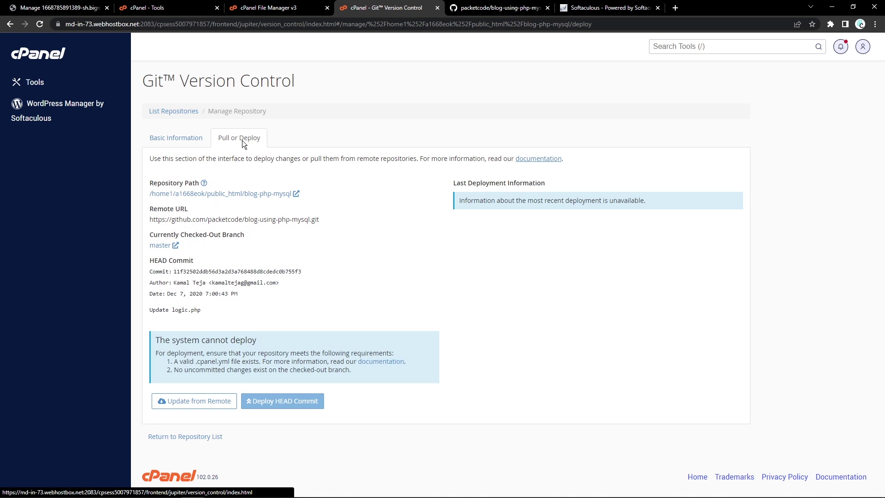
left_click(280, 5)
left_click(53, 168)
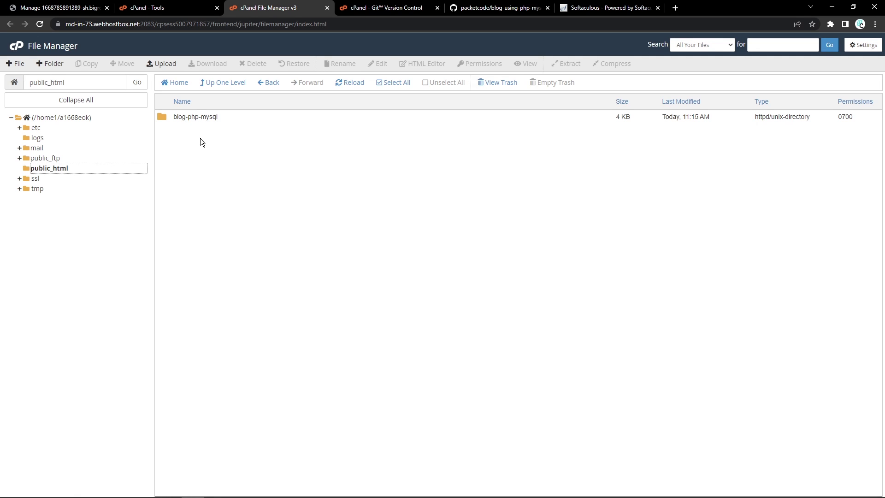
Step: Enter blog-php-mysql and Edit logic.php to view its database query code
double_click(188, 119)
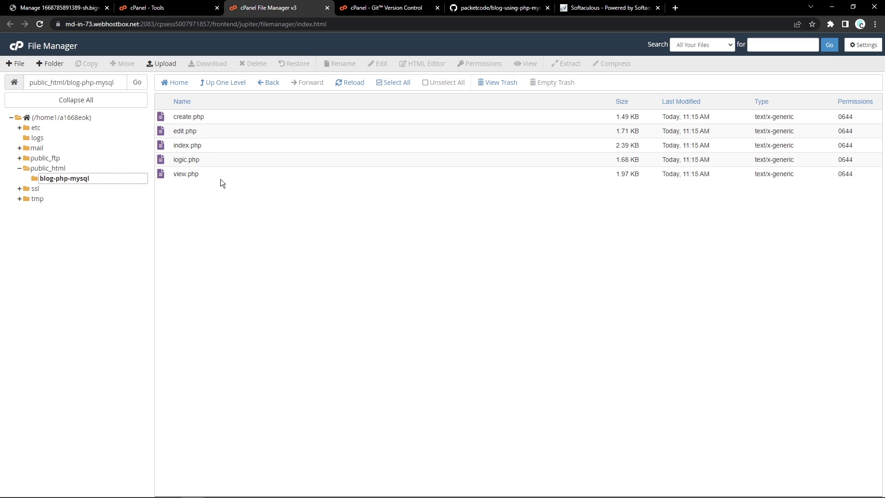
right_click(196, 159)
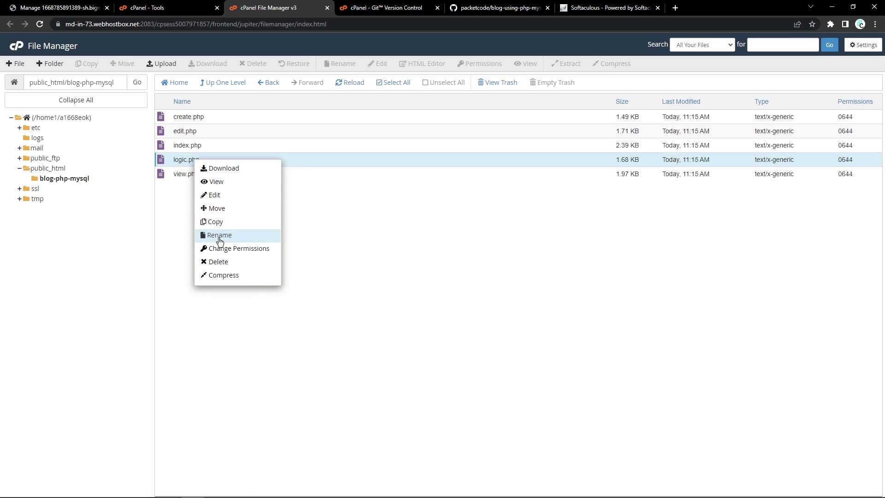
left_click(210, 194)
scroll(82, 162, "down", 1)
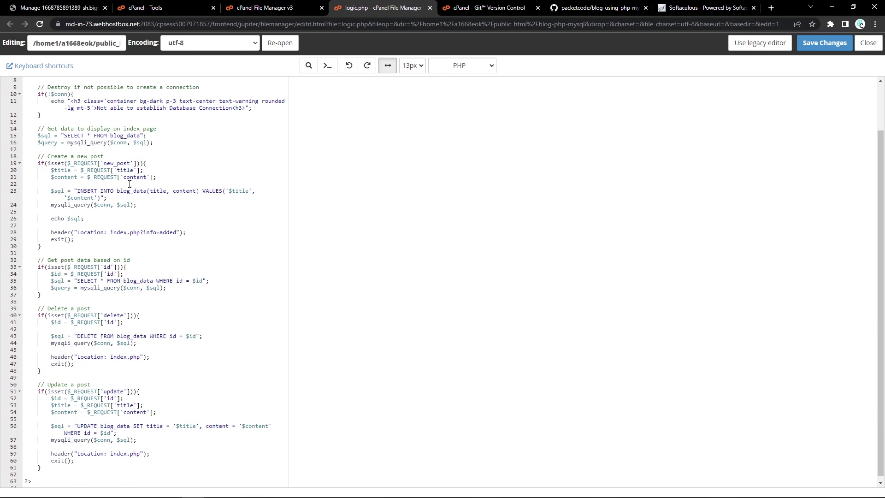
Step: Review the mysqli_connect host, user and arguments on line 7 of logic.php without editing
scroll(105, 217, "up", 1)
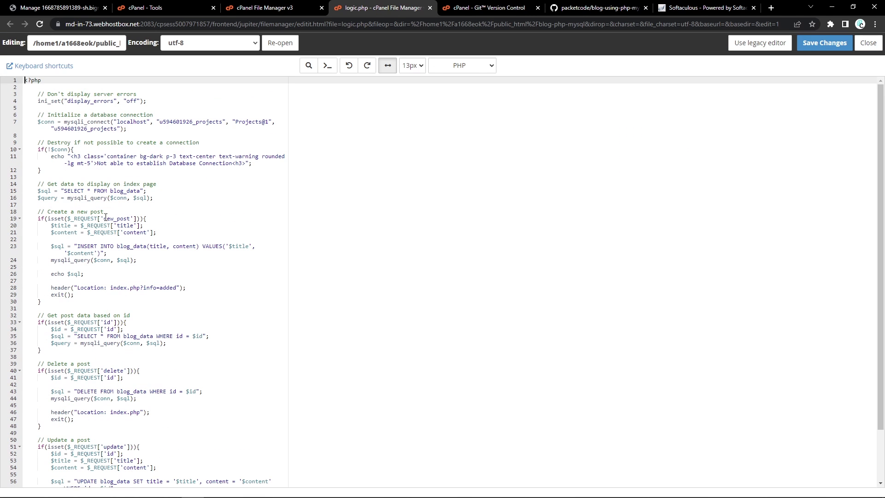
left_click(55, 120)
double_click(131, 122)
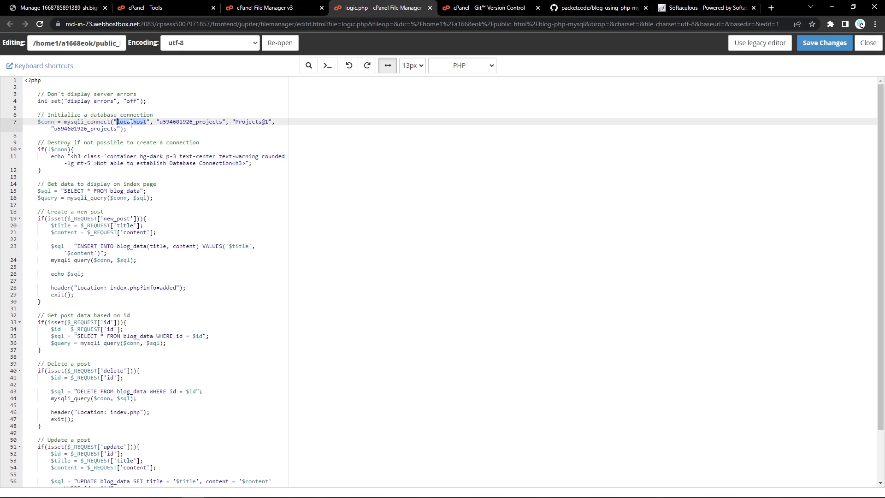
double_click(175, 122)
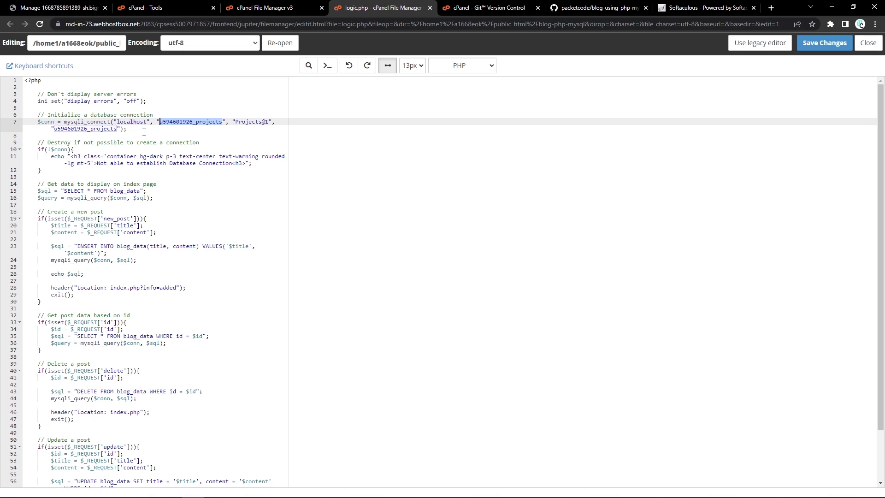
left_click(117, 128)
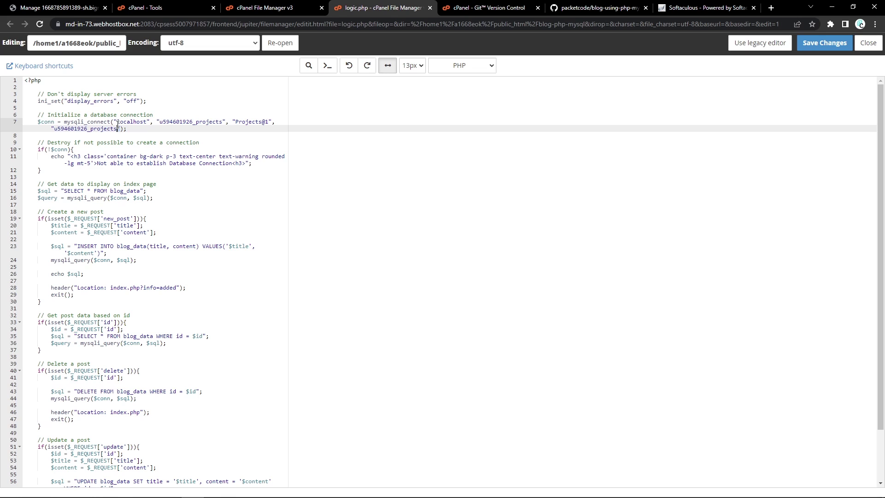
left_click_drag(117, 128, 114, 122)
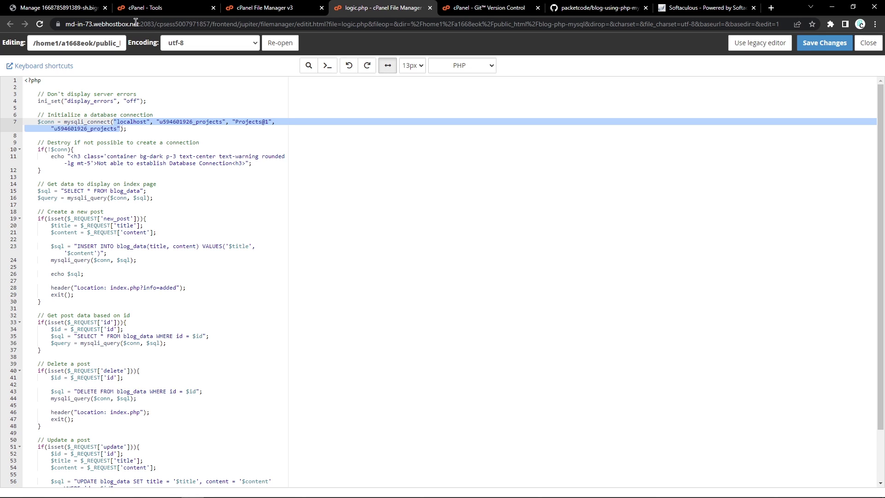
left_click(146, 6)
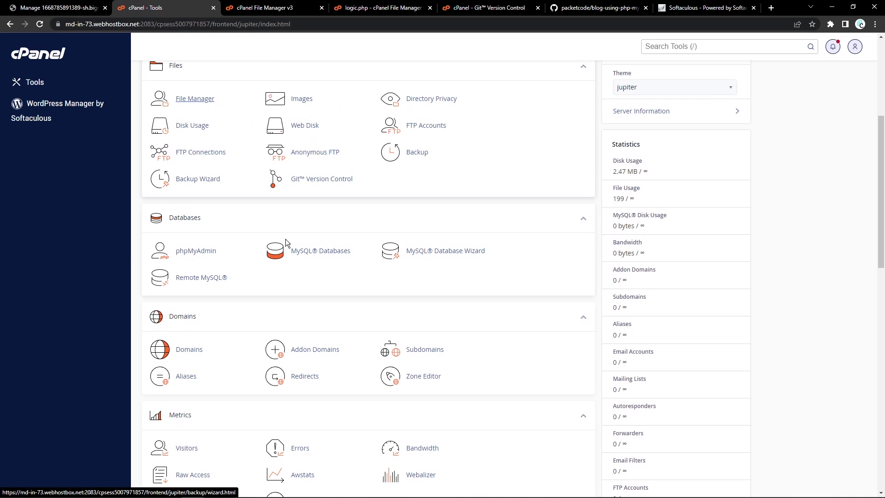
Step: Create the MySQL database blog_php_mysql on the MySQL Databases page
right_click(298, 255)
left_click(305, 258)
left_click(249, 5)
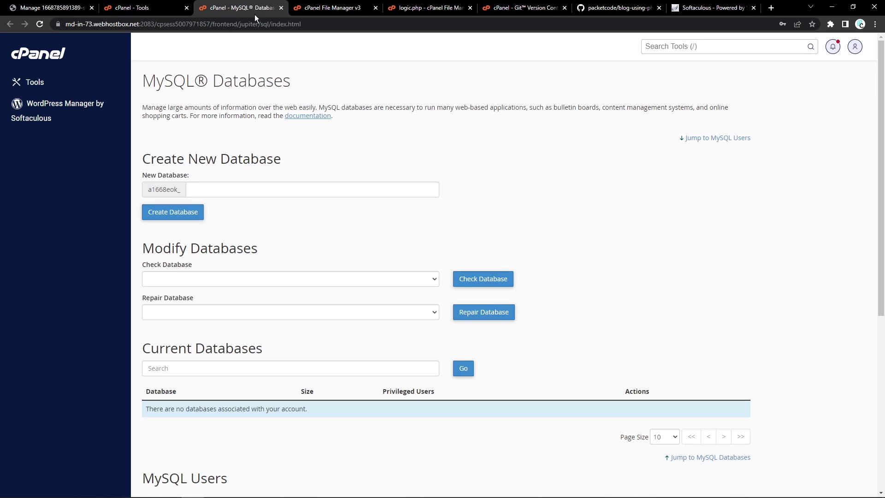
left_click(299, 196)
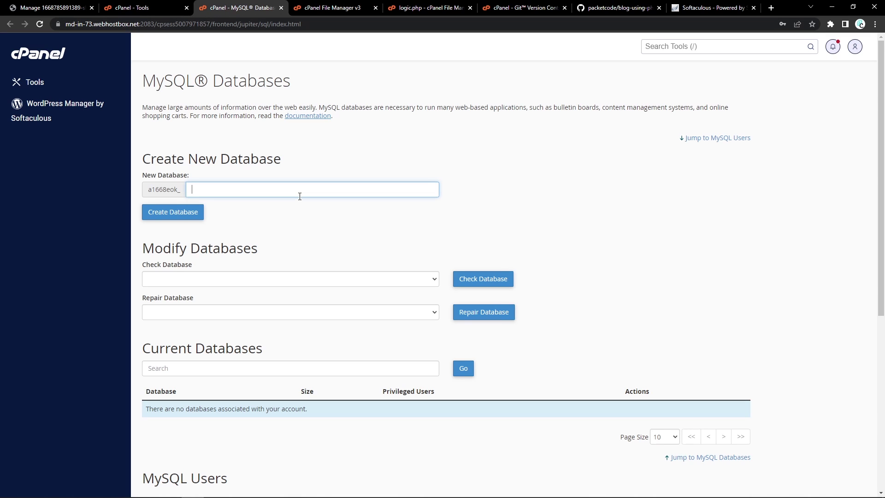
type("blog_php_mysql")
left_click(196, 216)
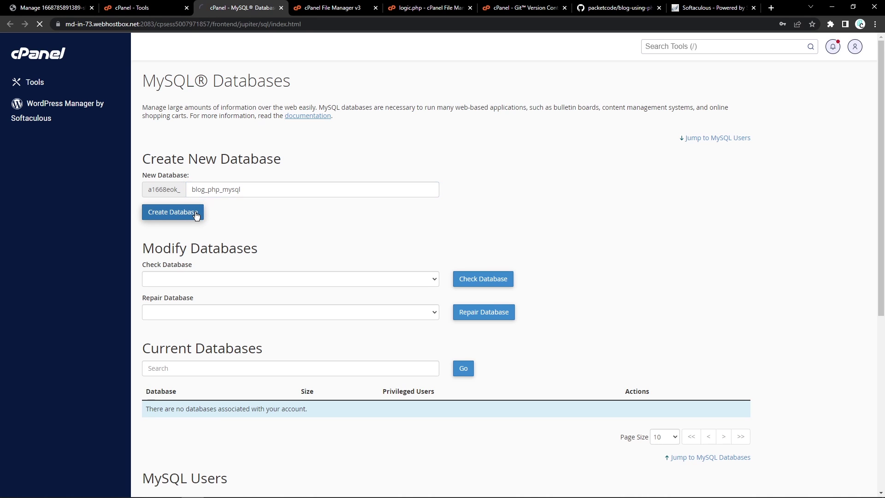
scroll(395, 224, "down", 2)
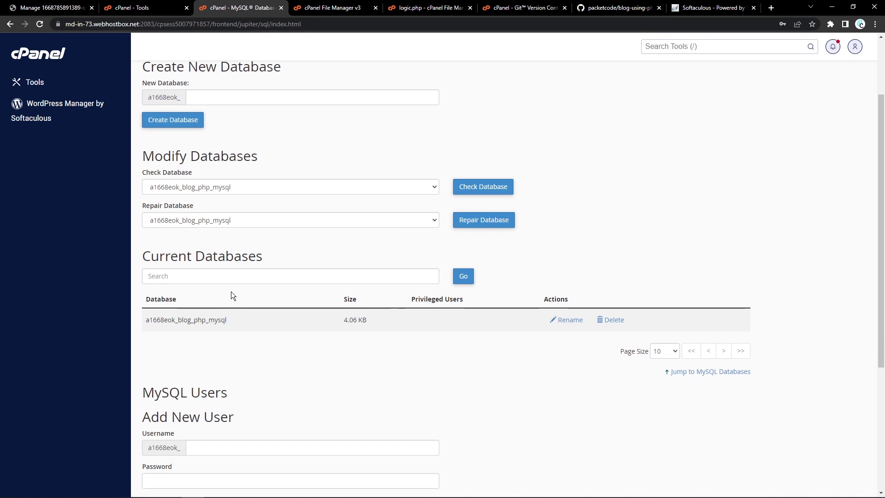
scroll(231, 291, "down", 4)
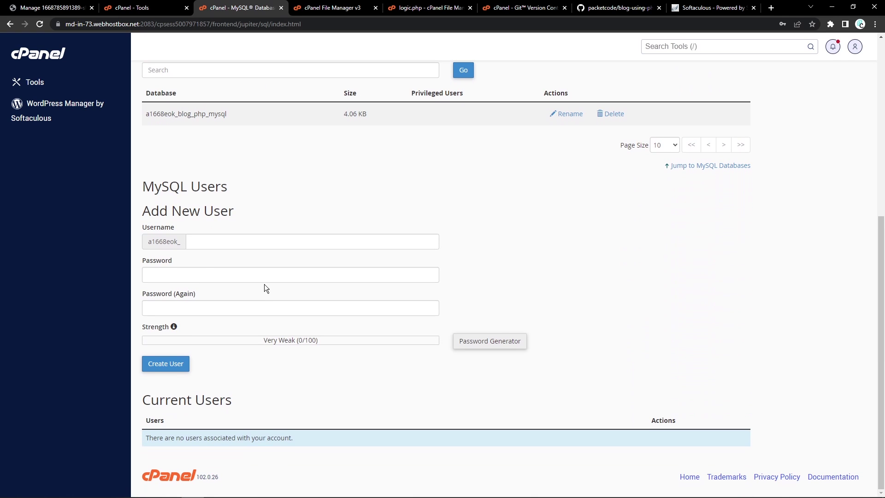
scroll(261, 272, "up", 1)
Step: Add MySQL user packetocde with a strong password, then return to Tools
left_click(238, 288)
type("packetocde")
left_click(208, 321)
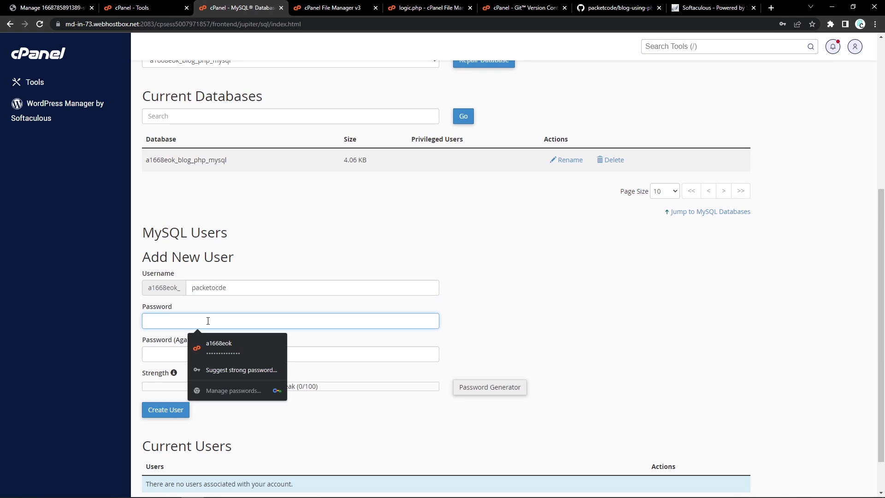
type("••••••••••••••")
left_click(306, 353)
type("••••••••••")
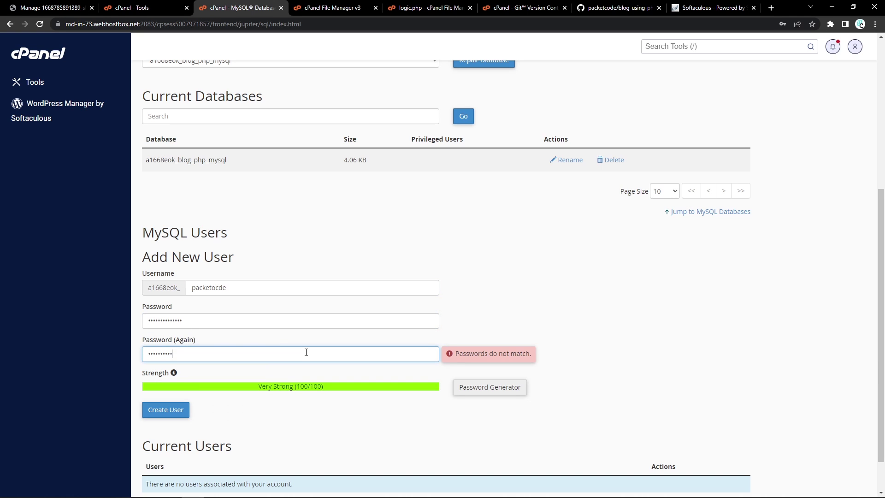
type("••••")
left_click(176, 414)
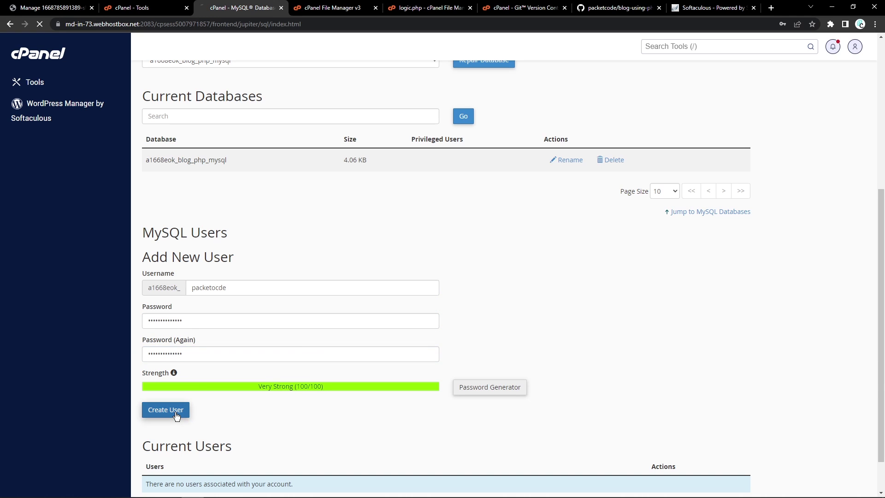
scroll(418, 266, "down", 5)
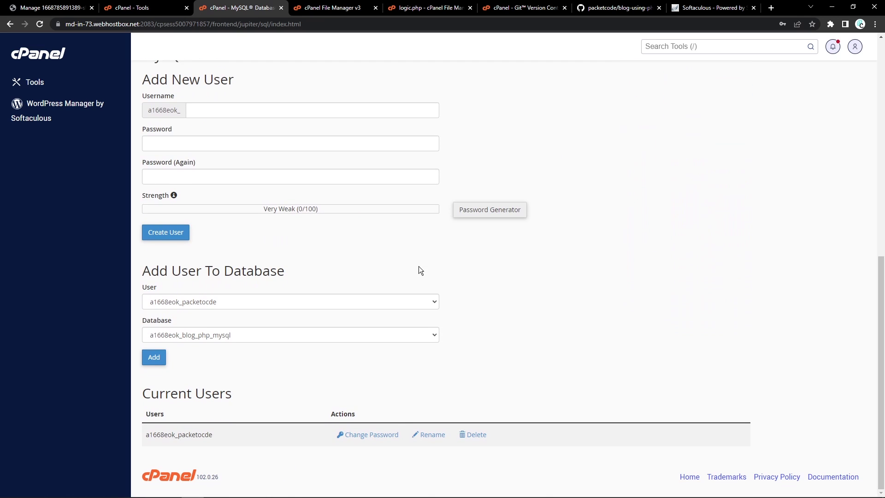
scroll(401, 294, "up", 7)
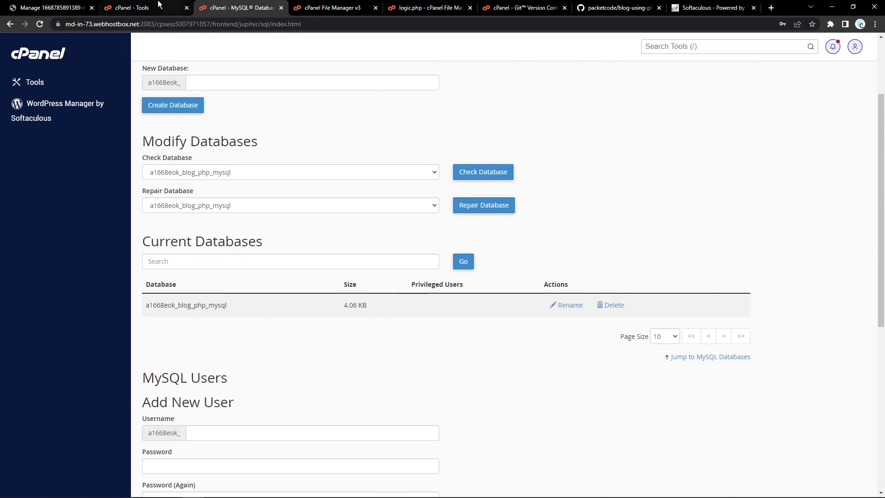
left_click(148, 7)
right_click(204, 251)
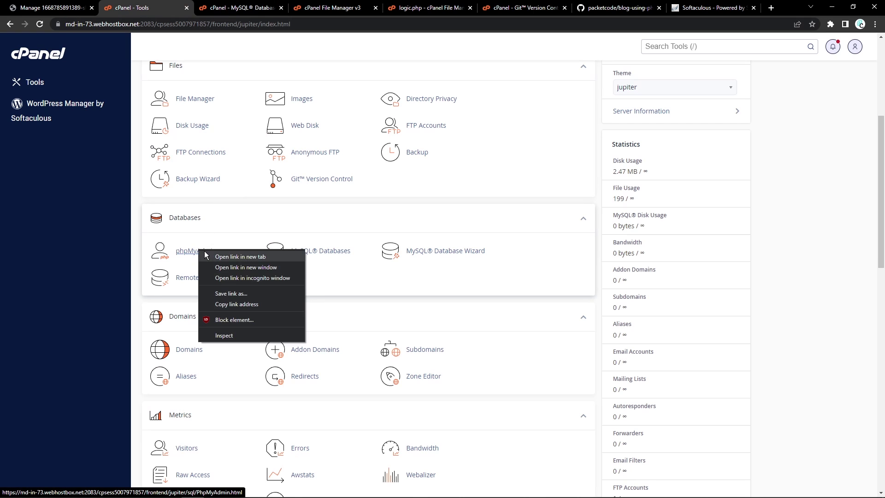
Step: Open phpMyAdmin in a new tab and view the SQL page for a1668eok_blog_php_mysql
left_click(207, 256)
left_click(298, 8)
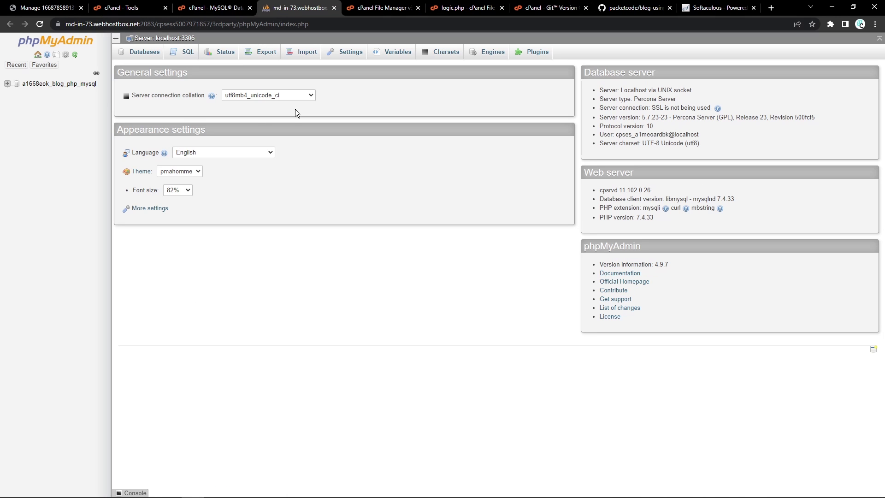
left_click(70, 85)
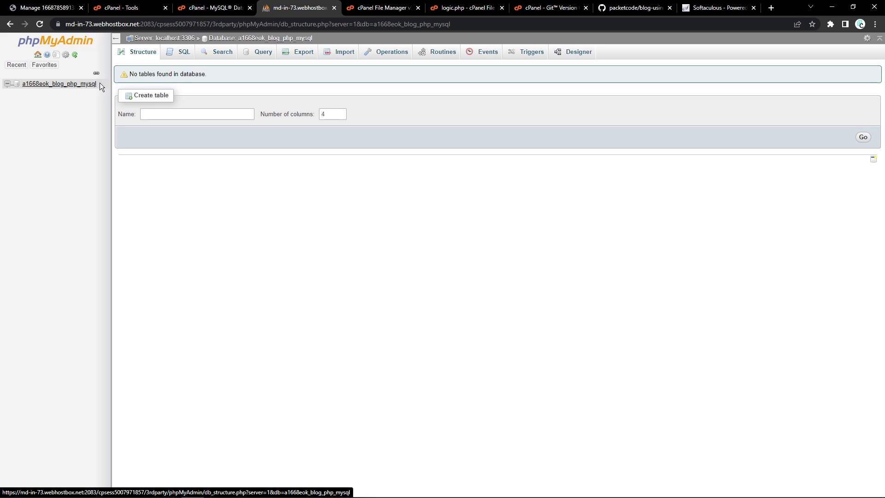
left_click(181, 56)
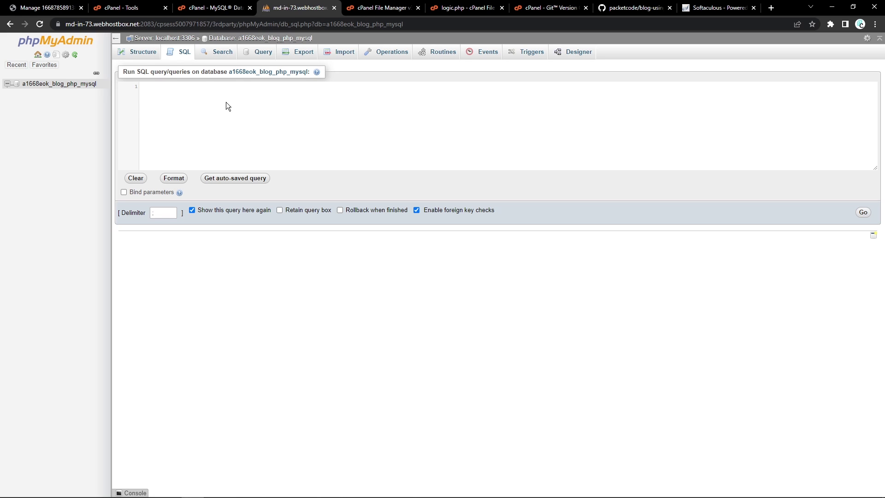
left_click(213, 8)
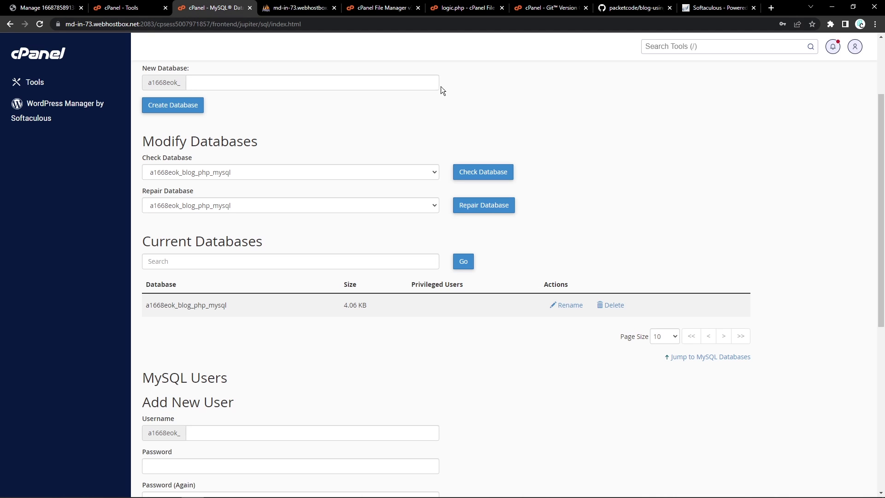
Step: Replace the database name on logic.php line 7 with a1668eok_blog_php_mysql
left_click(382, 8)
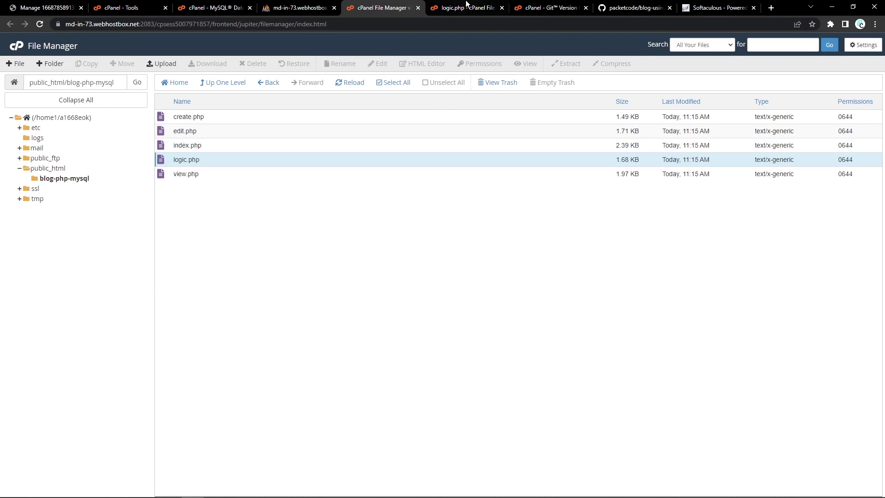
left_click(467, 4)
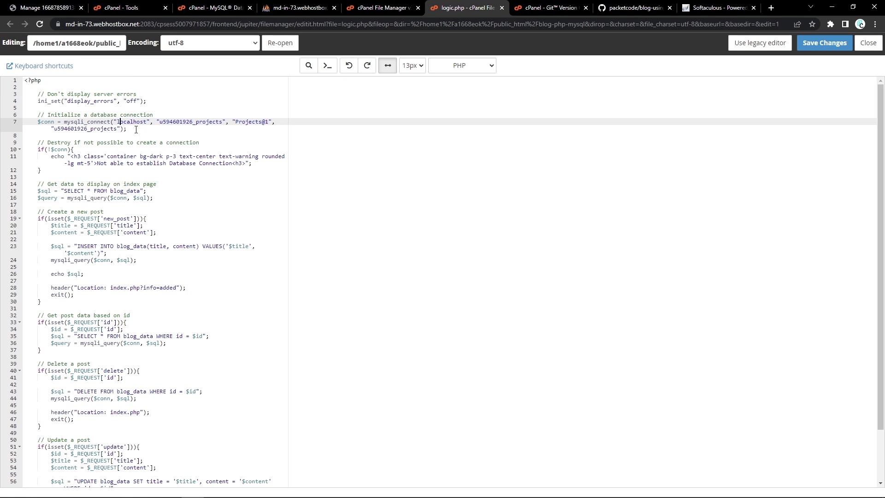
double_click(129, 122)
double_click(193, 123)
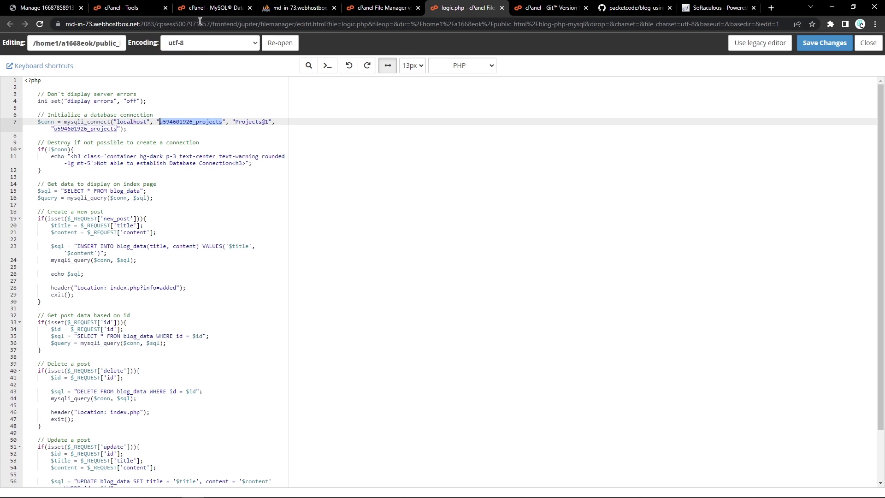
left_click(210, 8)
scroll(200, 245, "up", 3)
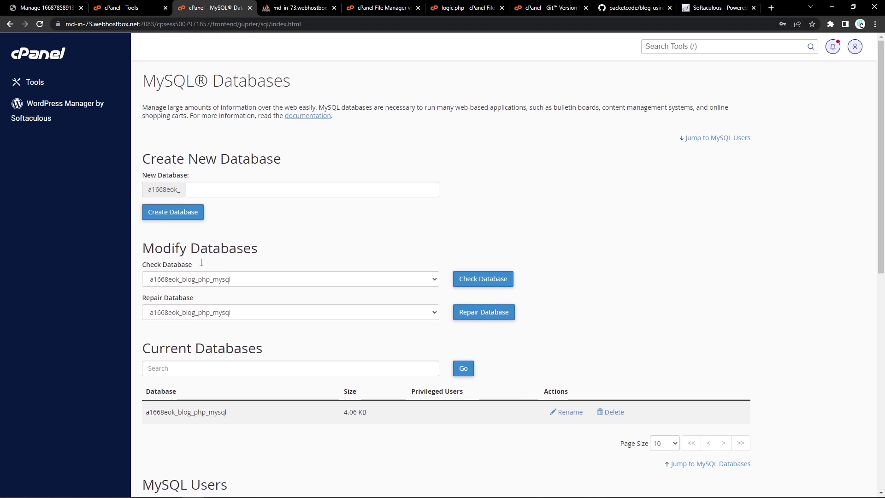
scroll(201, 266, "down", 3)
left_click_drag(228, 273, 144, 274)
key("ctrl+c")
key("ctrl+6")
double_click(98, 129)
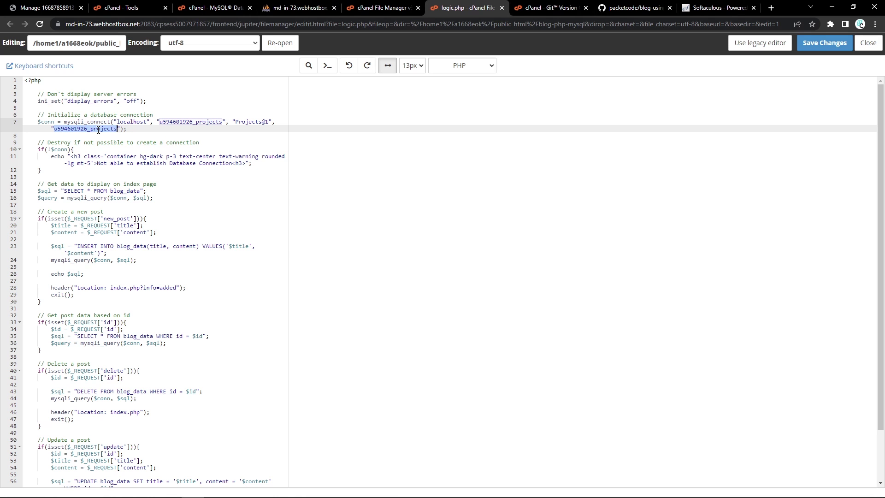
key("ctrl+v")
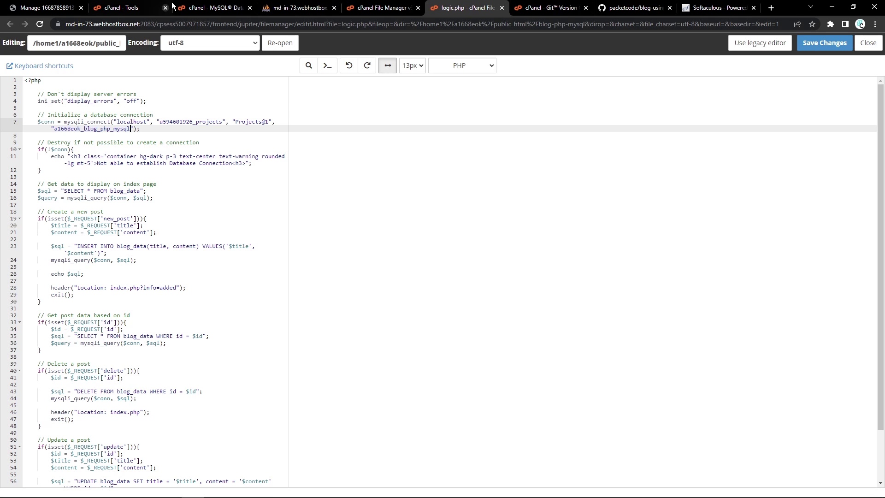
left_click(192, 4)
scroll(254, 223, "down", 7)
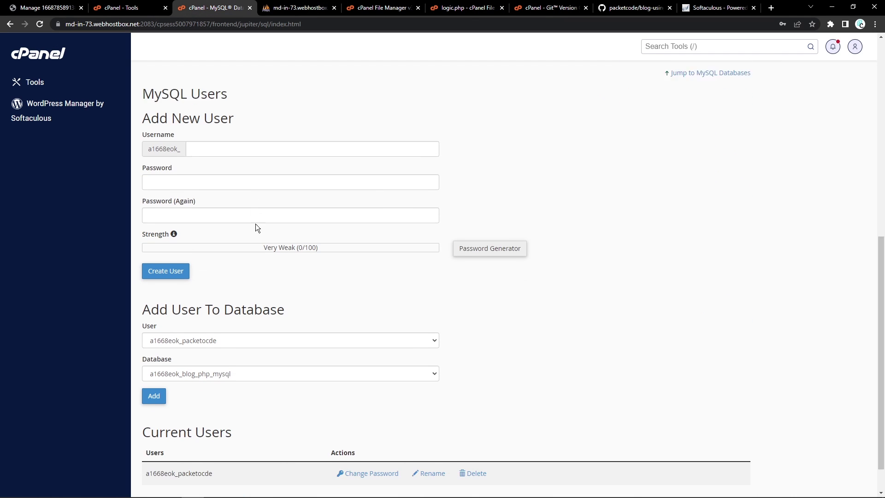
left_click_drag(226, 436, 147, 435)
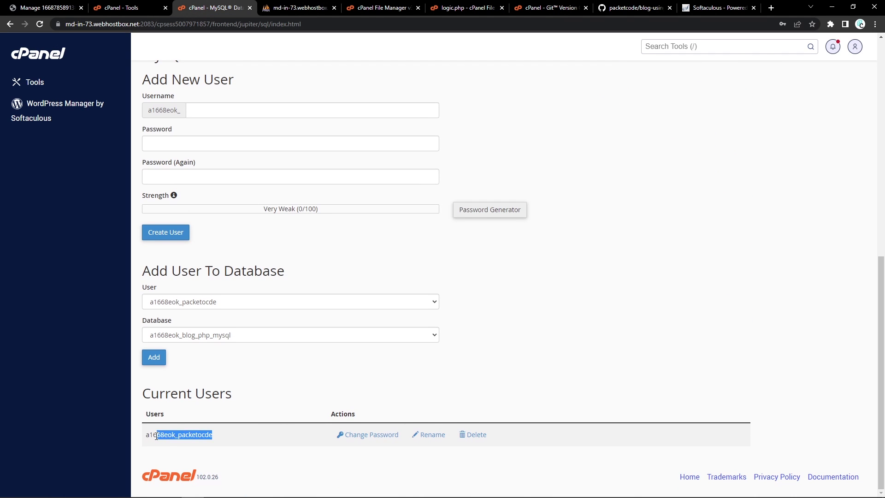
key("ctrl+c")
key("ctrl+6")
double_click(175, 121)
key("ctrl+v")
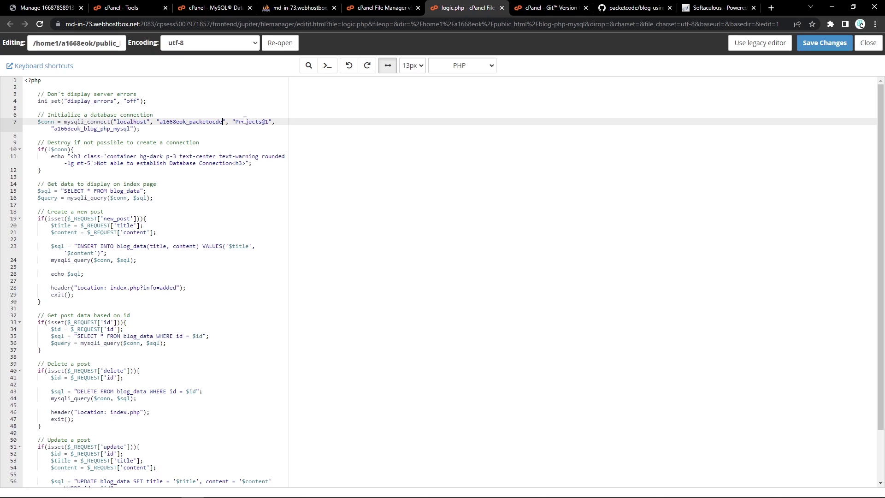
double_click(244, 122)
key("shift+Right")
key("shift+Right")
Step: Save the updated logic.php and bring up the Git Version Control deploy page
scroll(199, 206, "down", 3)
left_click(824, 42)
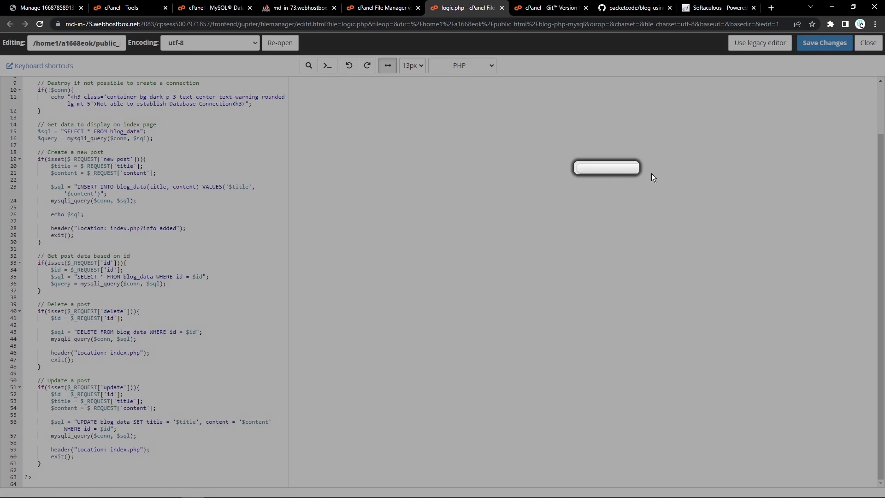
scroll(211, 186, "up", 3)
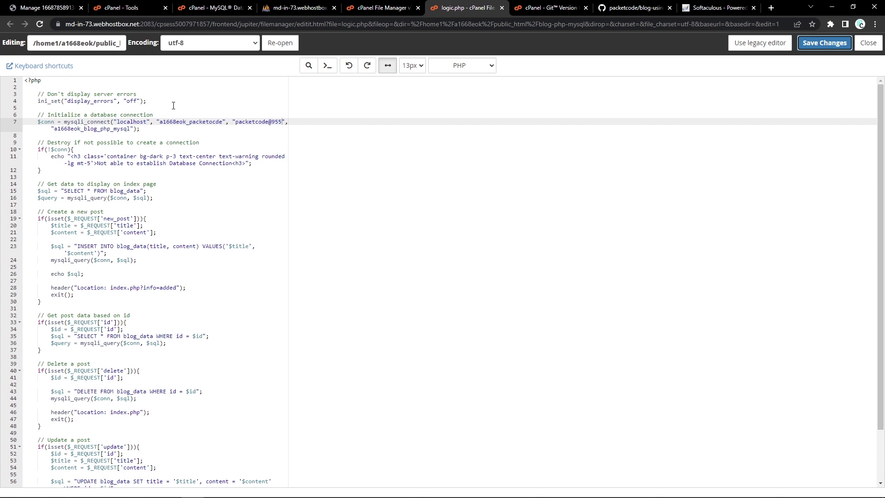
left_click(519, 9)
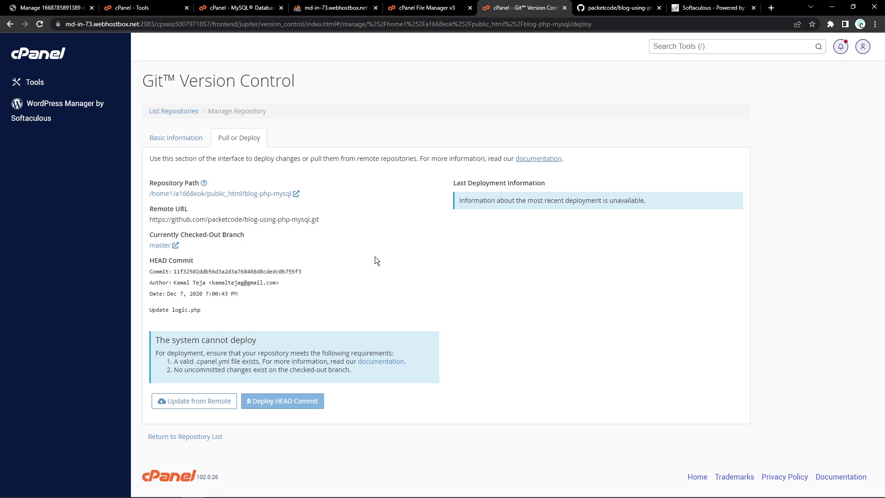
Step: Check the phpMyAdmin SQL editor and File Manager, then scroll cPanel Tools to Security
left_click(335, 5)
left_click(216, 110)
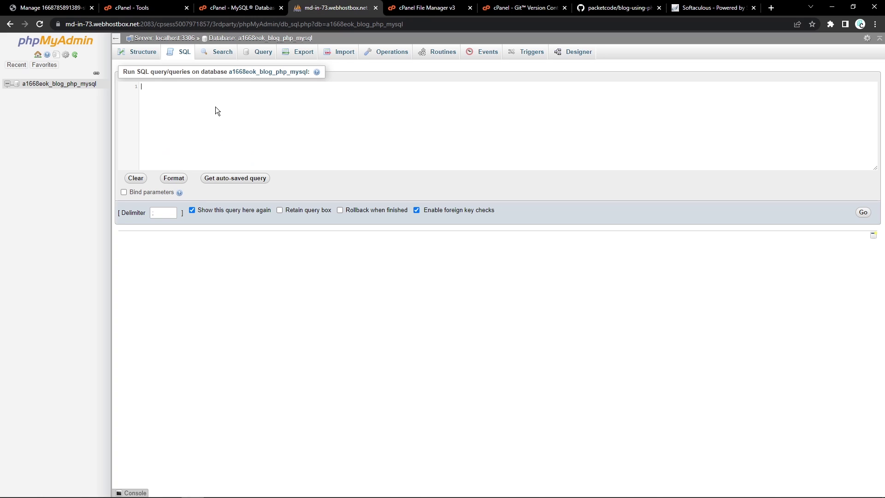
left_click(439, 6)
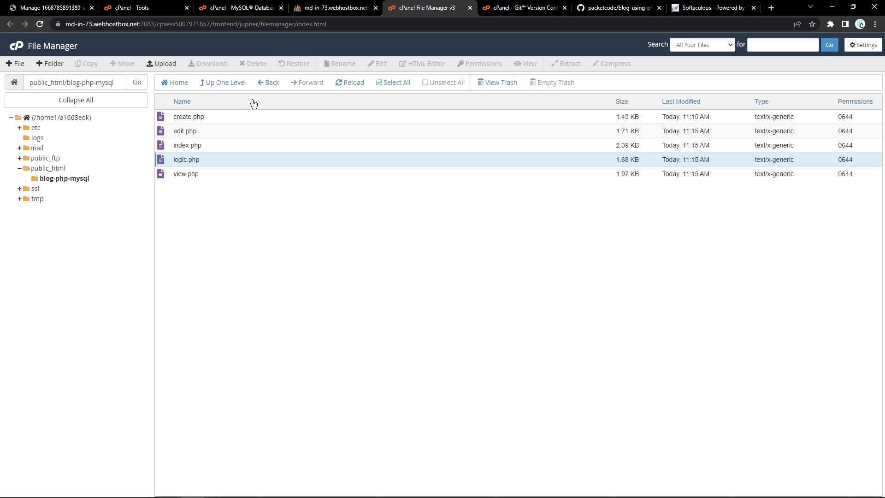
key("ctrl+2")
scroll(217, 142, "down", 9)
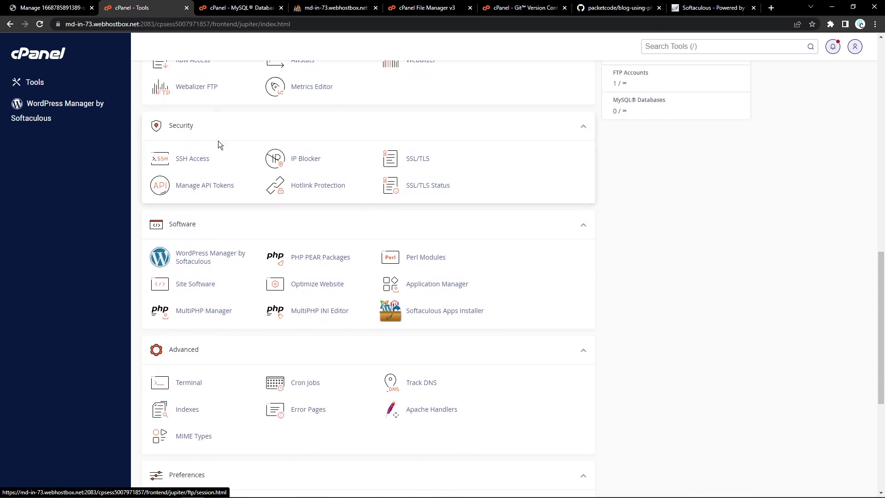
Step: Open SSH Access in a new tab and go to Manage SSH Keys
right_click(191, 159)
left_click(232, 166)
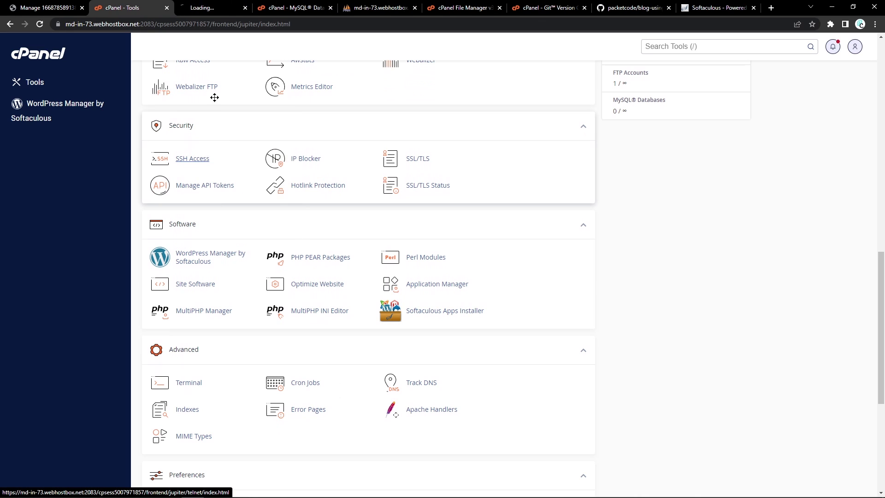
left_click(226, 7)
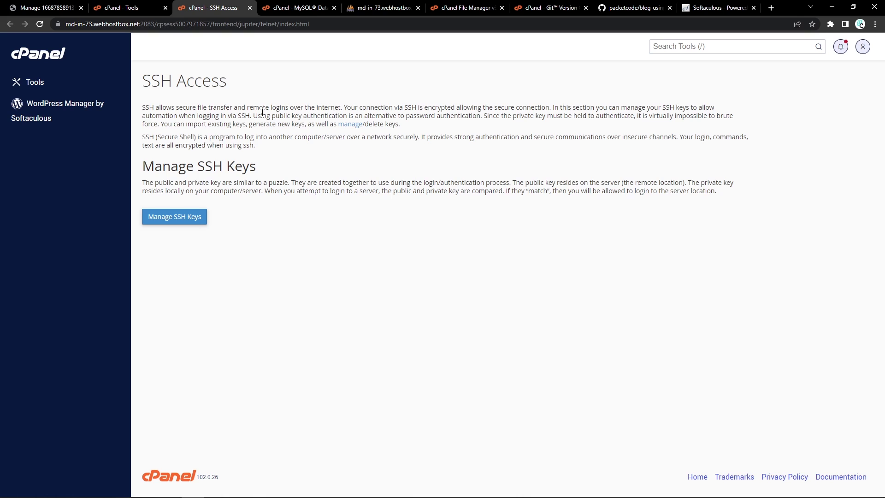
left_click(178, 218)
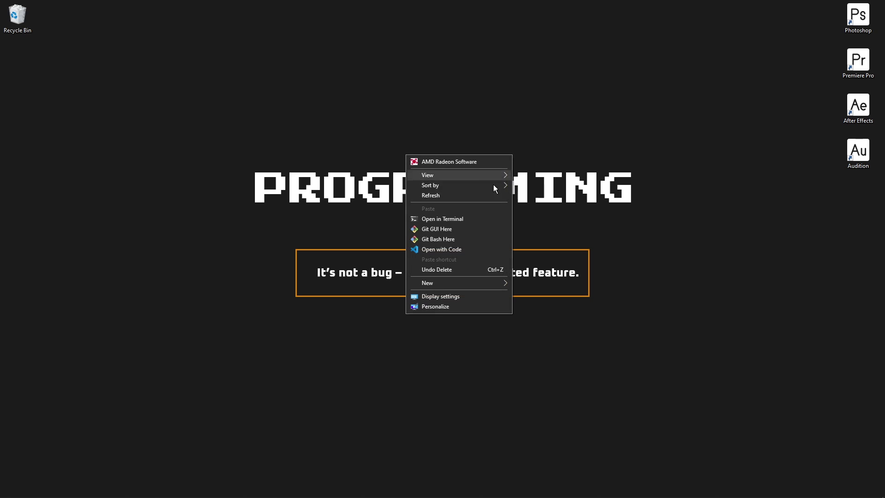
Step: Launch and enlarge Git Bash, run ssh-keygen, and keep the existing id_rsa key
left_click(460, 238)
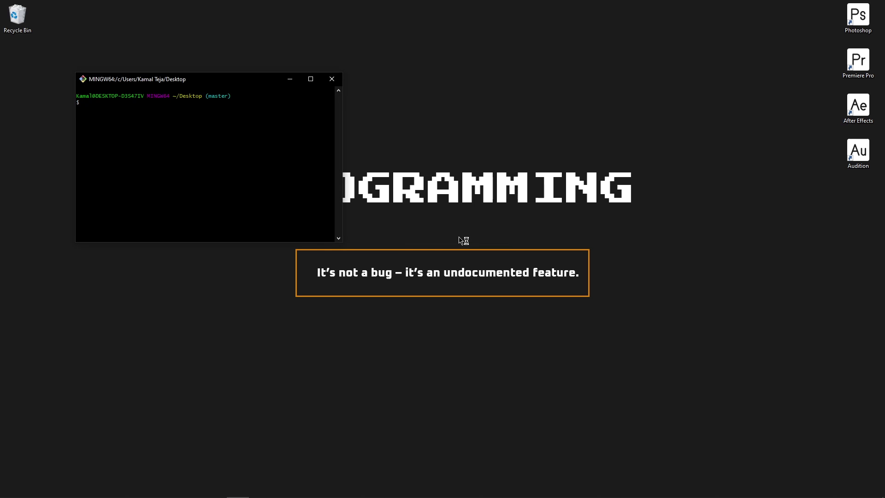
key("ctrl+plus")
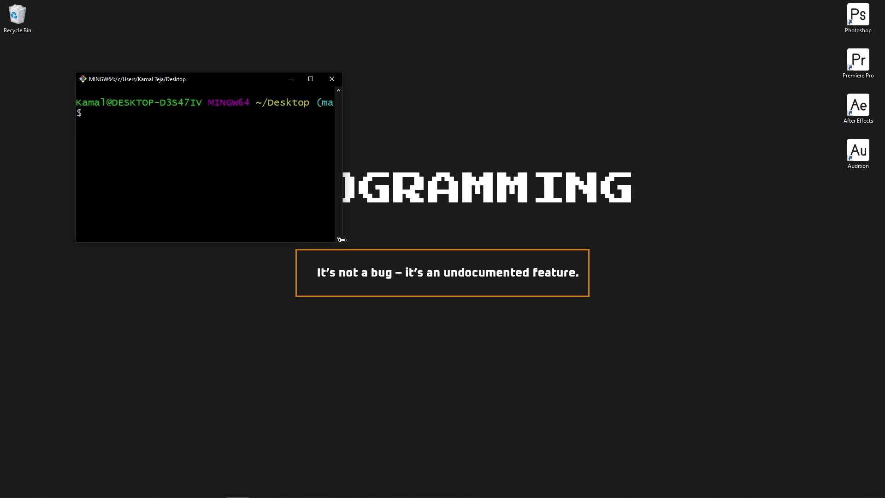
left_click_drag(342, 241, 620, 409)
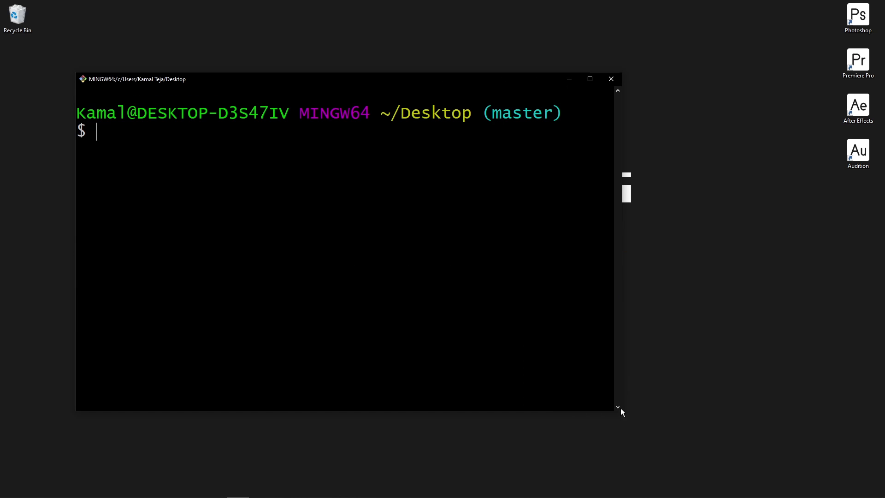
type("ssh-keygen")
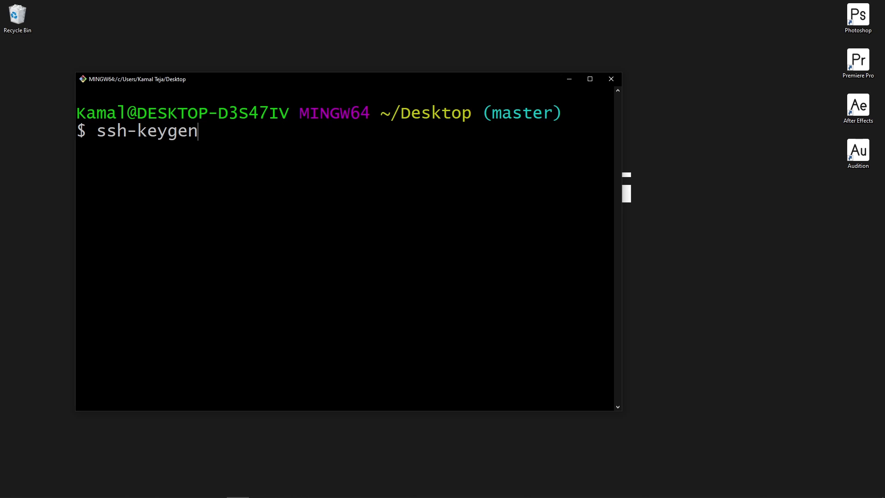
key("Return")
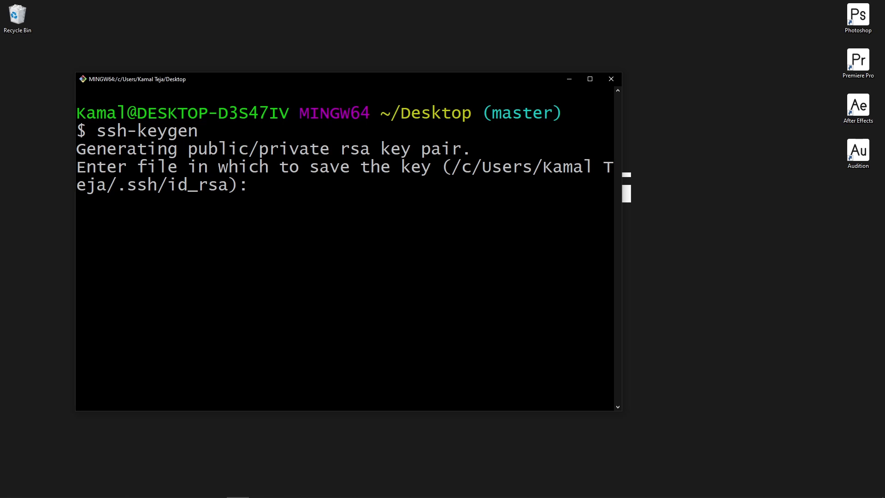
left_click(589, 79)
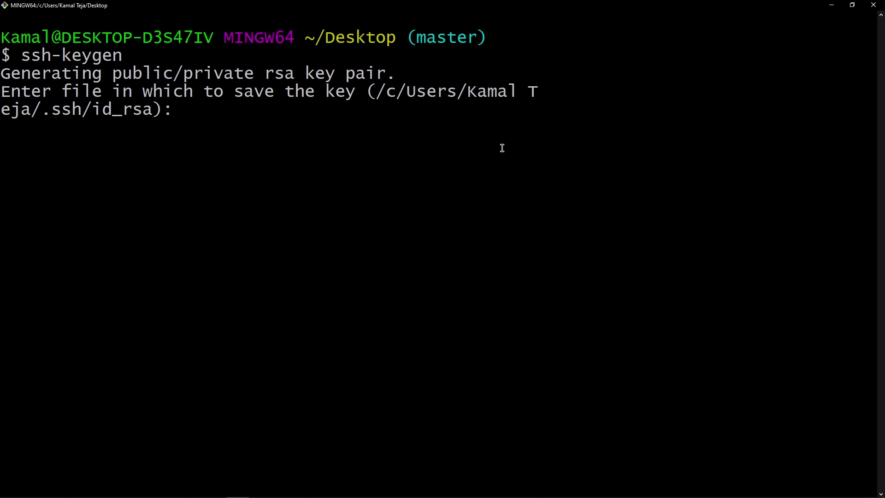
key("Return")
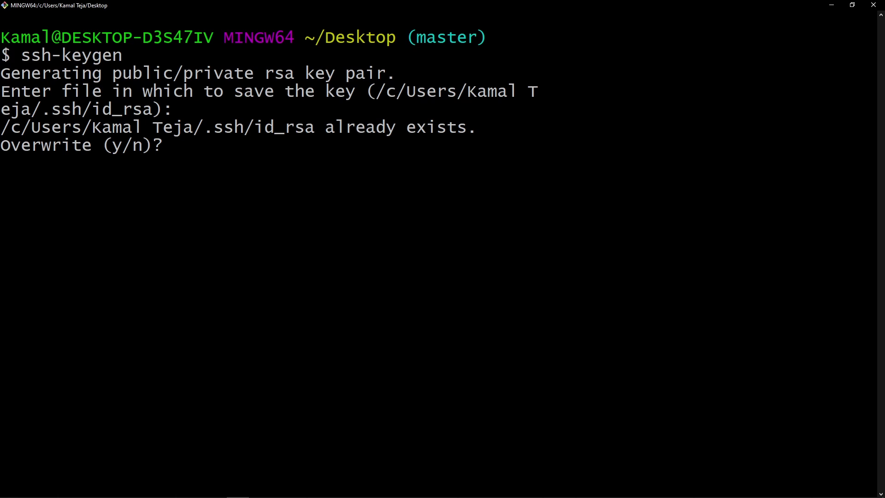
key("Return")
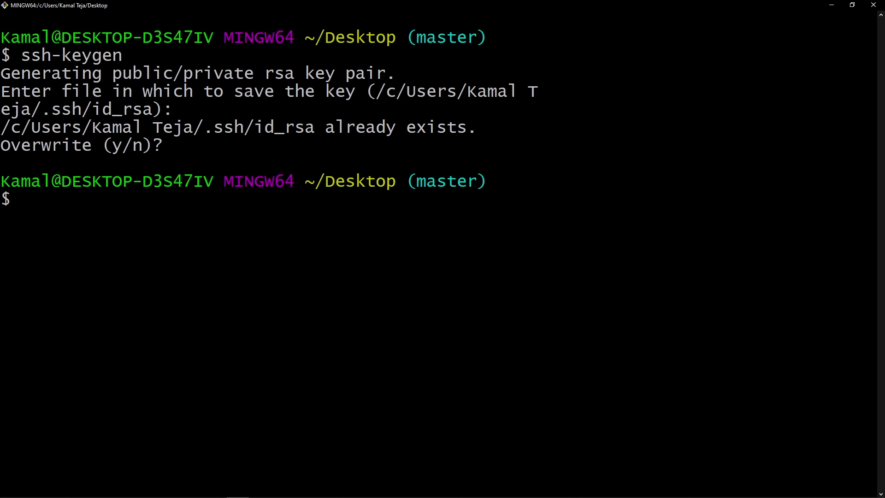
left_click_drag(318, 126, 4, 128)
Step: Open a Git Bash shell in the user's .ssh folder via File Explorer
type("cd")
key("shift+Insert")
key("Return")
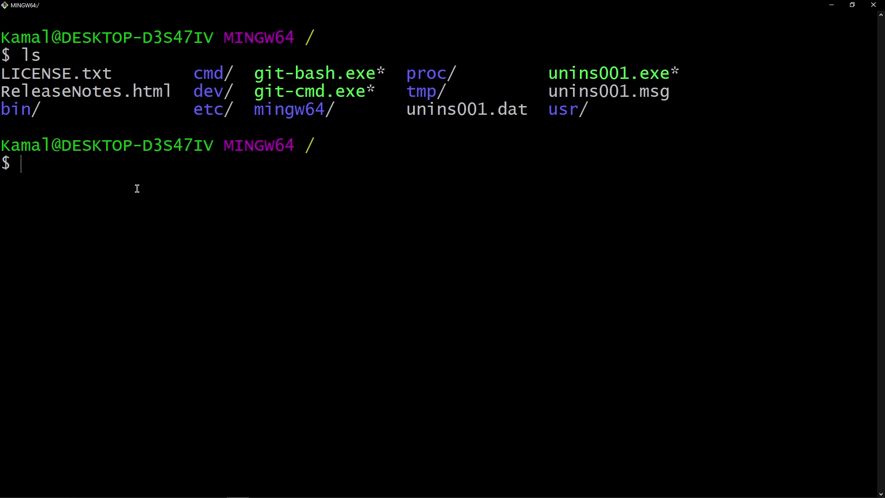
key("alt+Tab")
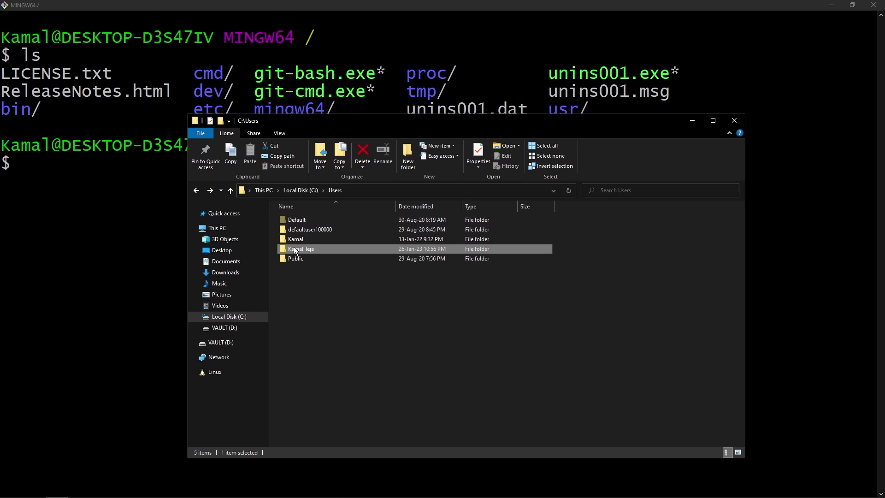
double_click(310, 246)
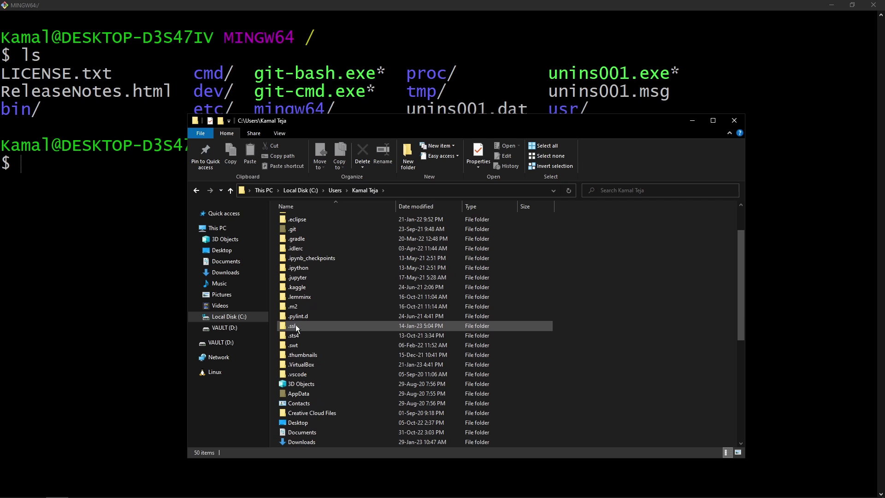
double_click(296, 326)
right_click(313, 292)
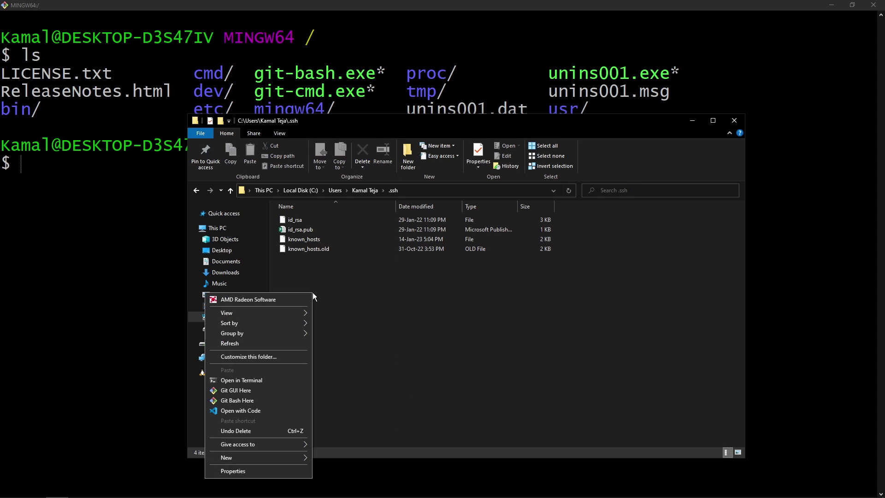
left_click(244, 400)
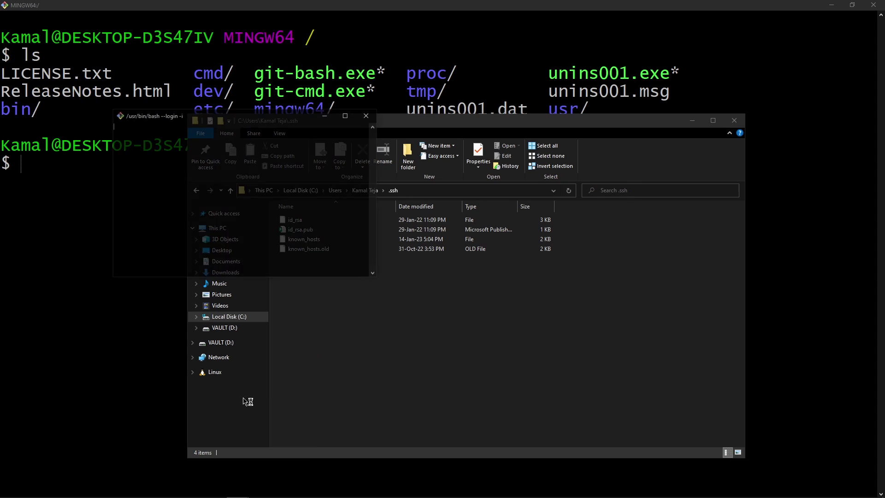
Step: List the .ssh files, print id_rsa.pub with cat, and copy the key
type("ls")
key("Return")
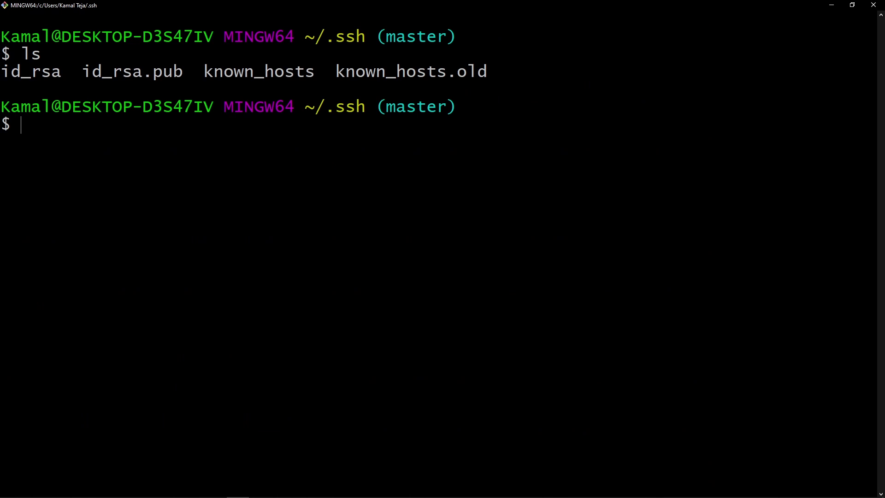
type("cat id_rsa.")
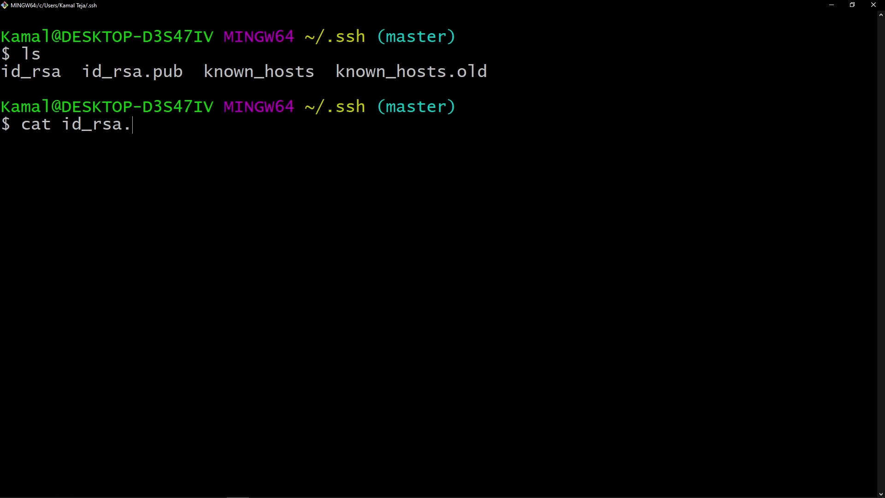
key("Tab")
key("Return")
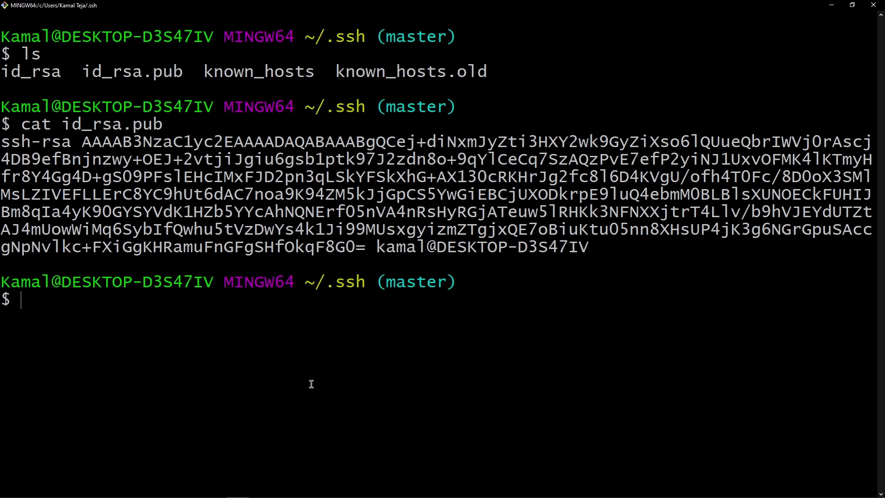
left_click_drag(589, 247, 1, 141)
right_click(64, 155)
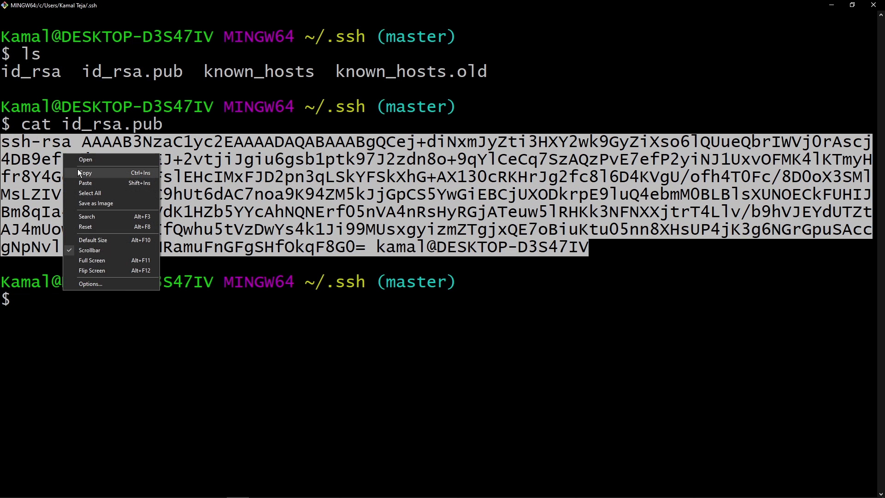
left_click(85, 173)
key("alt+Tab")
key("alt+Tab")
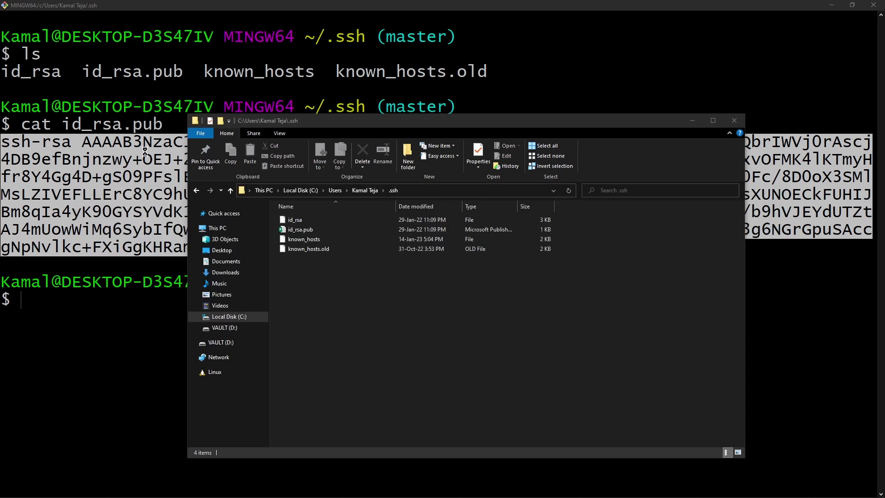
key("alt+Tab")
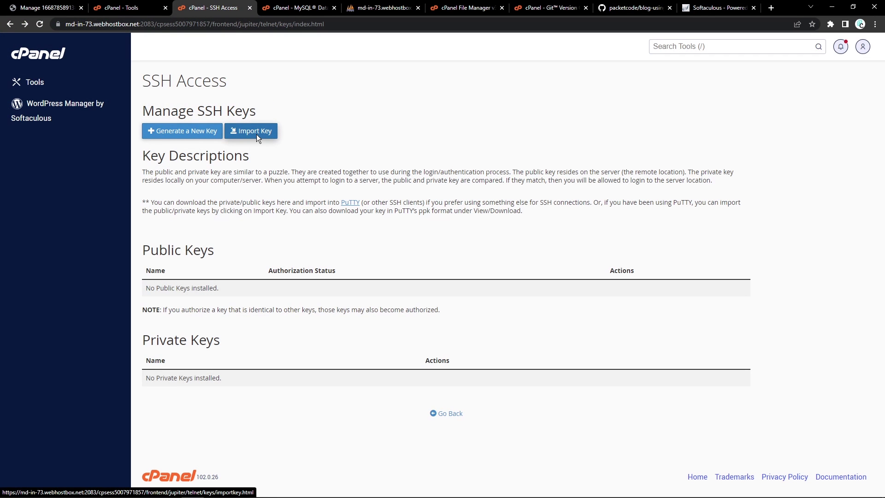
Step: Import the pasted public key in SSH Access with an empty passphrase
left_click(256, 134)
left_click(199, 371)
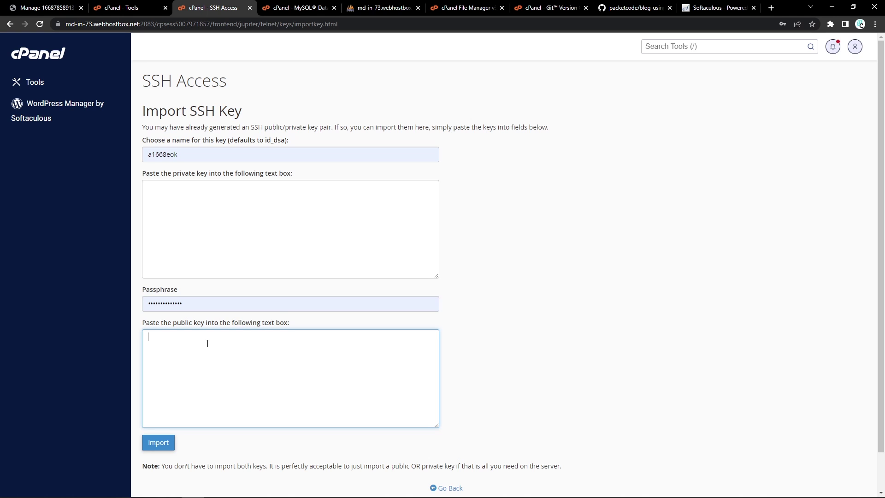
key("ctrl+v")
double_click(201, 303)
key("BackSpace")
left_click(576, 307)
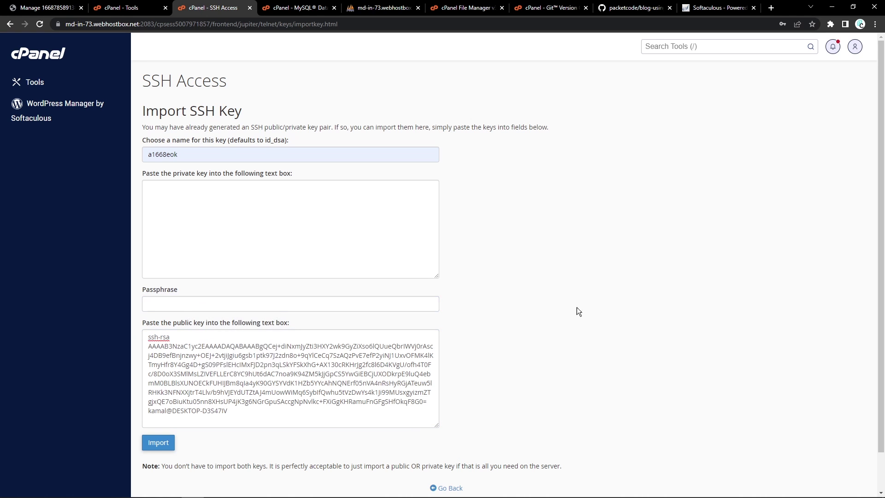
scroll(284, 387, "down", 2)
left_click(158, 401)
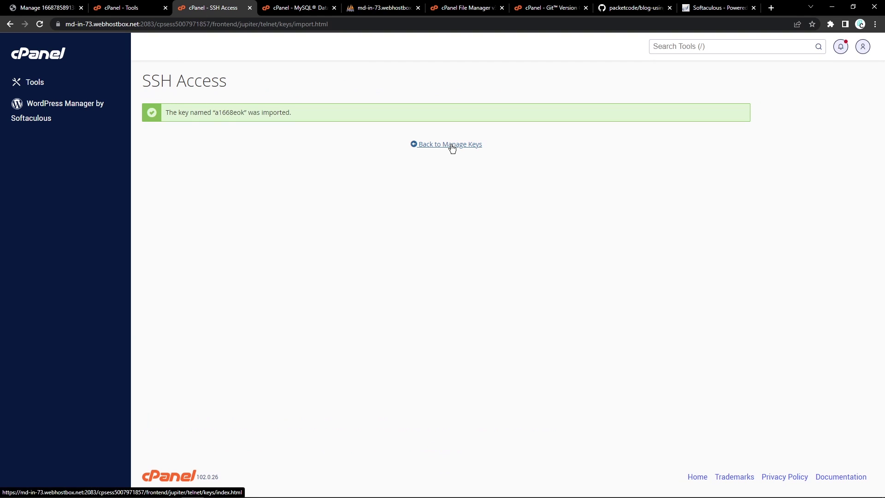
key("alt+Tab")
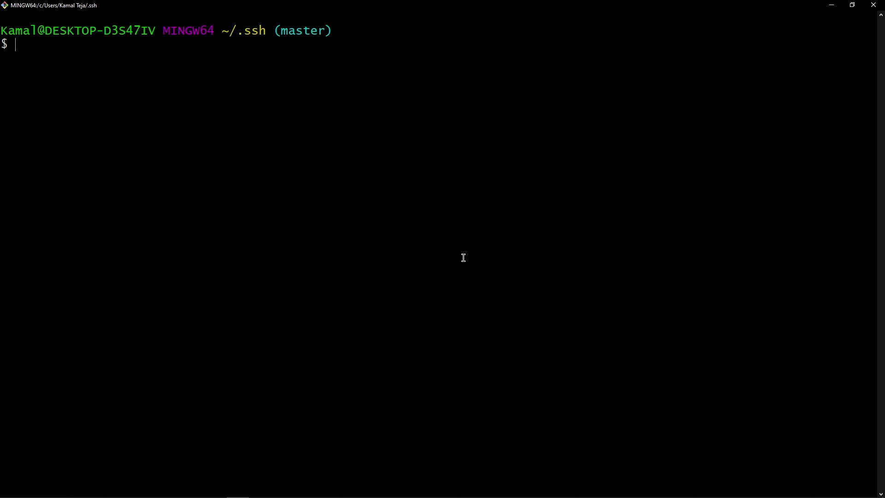
Step: Type an ssh command for the account username at 216.10.241.4 in Git Bash
type("ssh")
key("super+v")
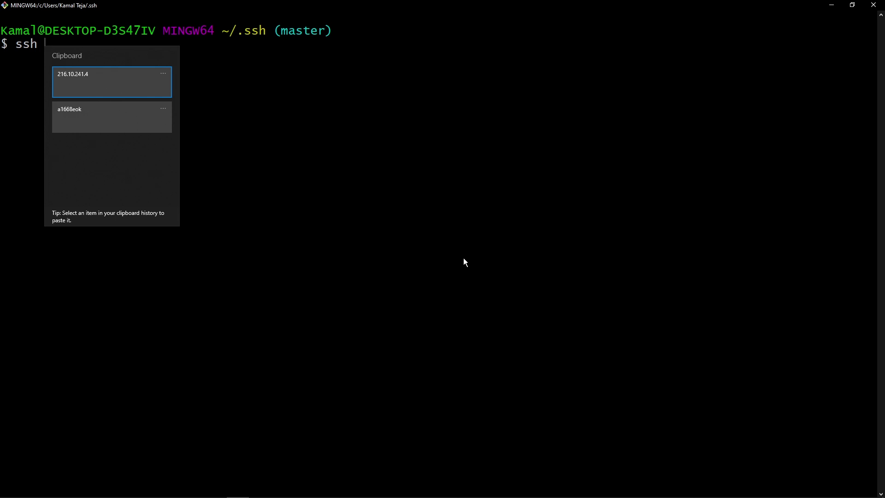
key("Down")
key("Return")
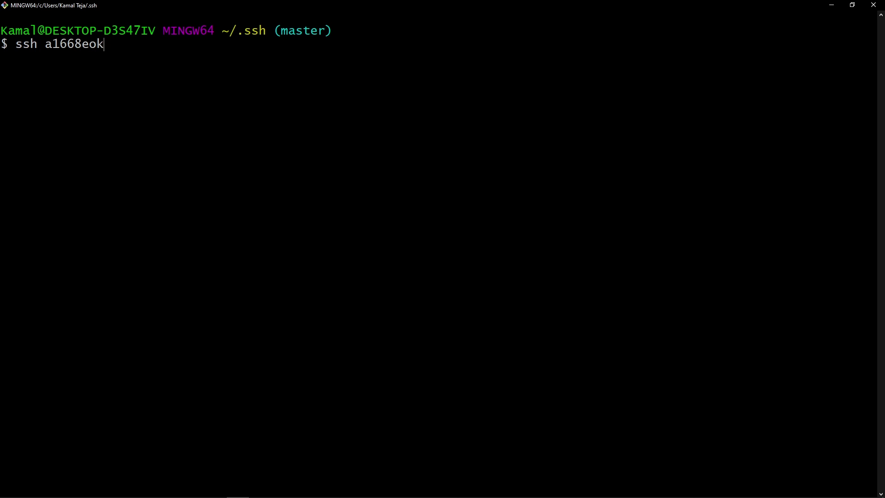
type("@")
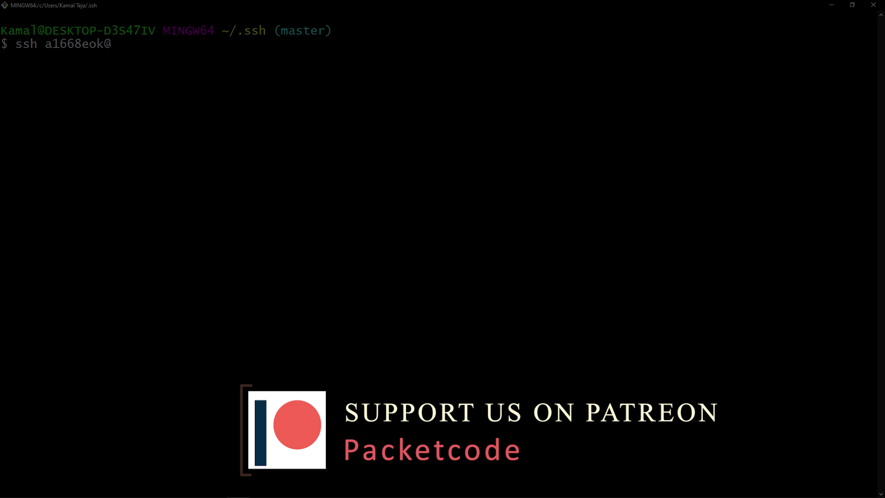
type("216.10.241.4")
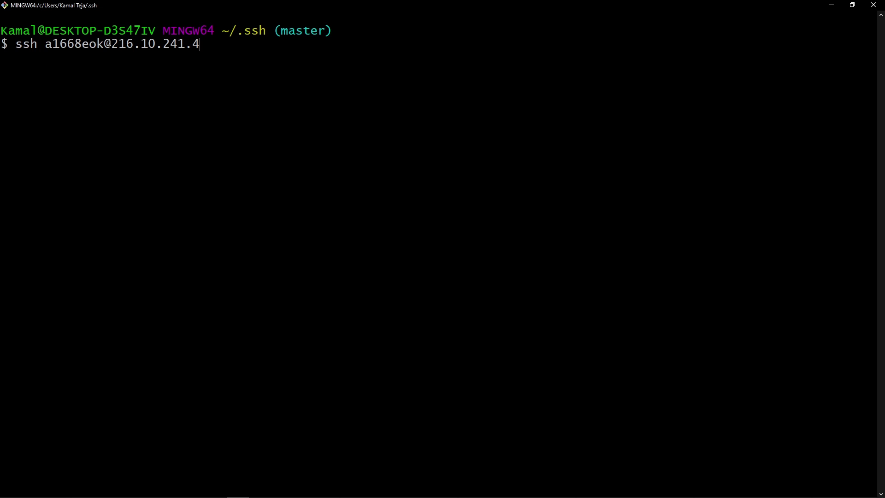
key("alt+Tab")
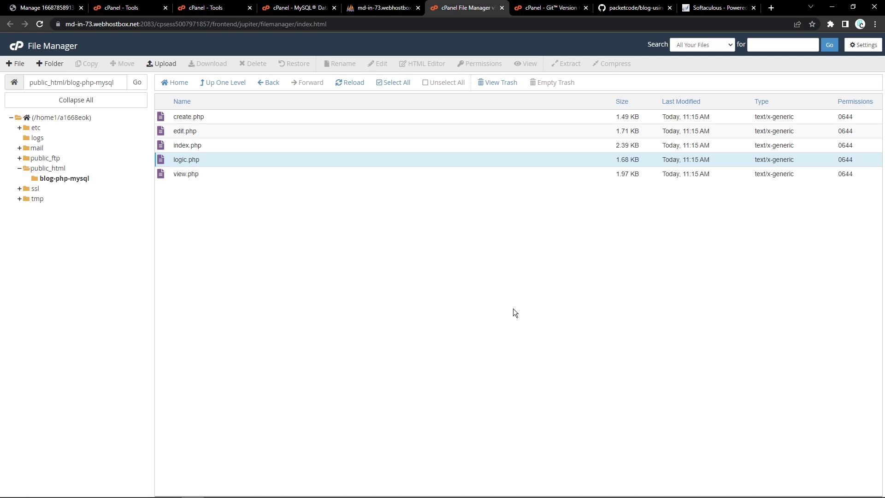